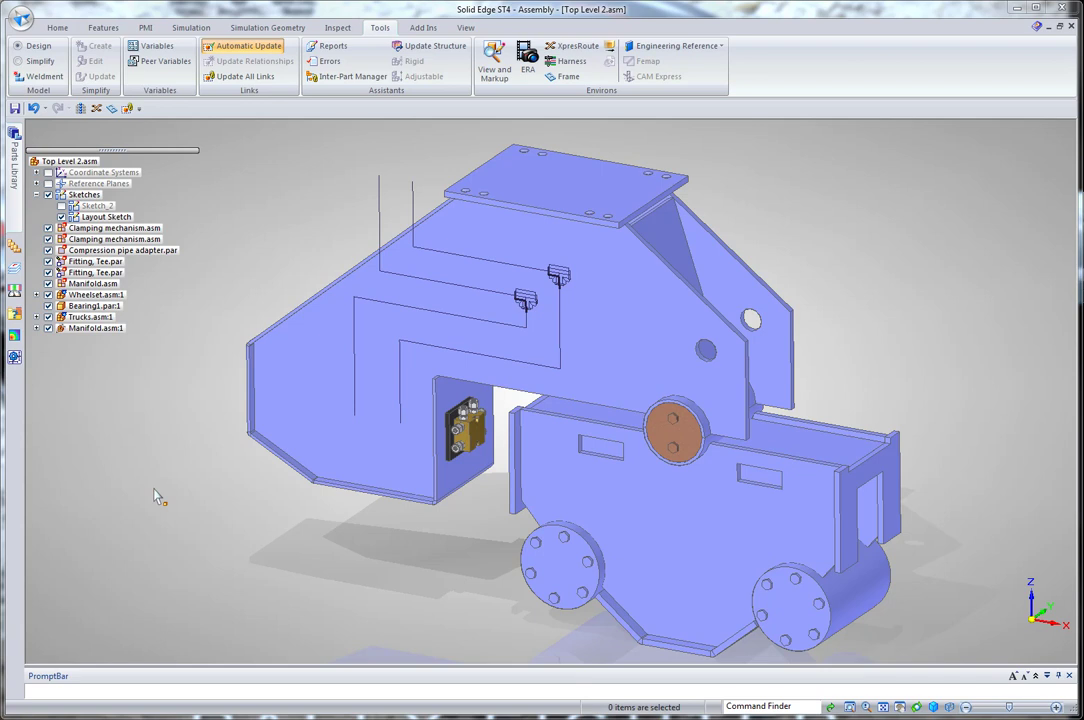
Open the Layout Sketch of the Top Level 2 assembly for editing.
left_click(124, 217)
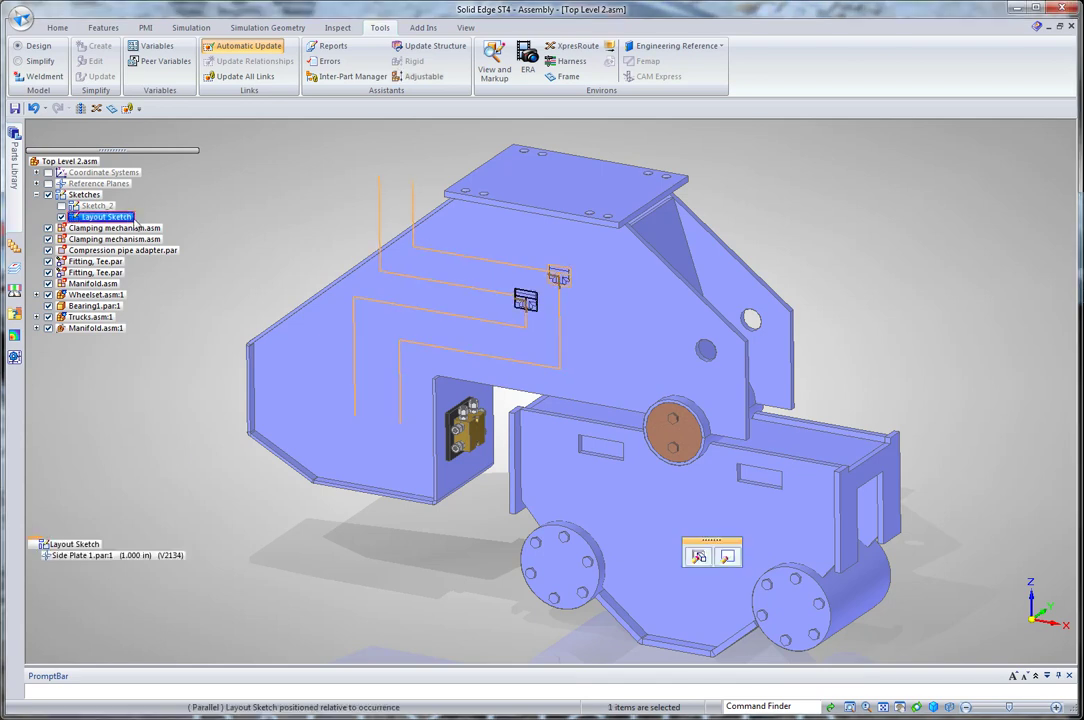
left_click(727, 557)
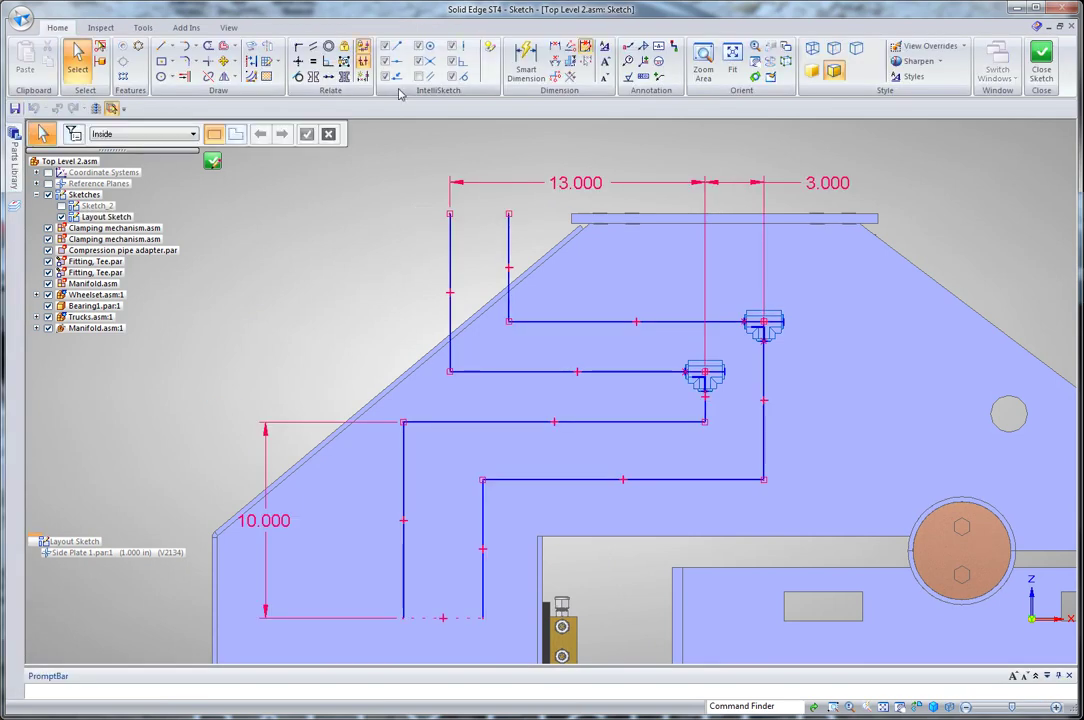
scroll(336, 244, "down", 1)
middle_click_drag(309, 240, 277, 234, "shift")
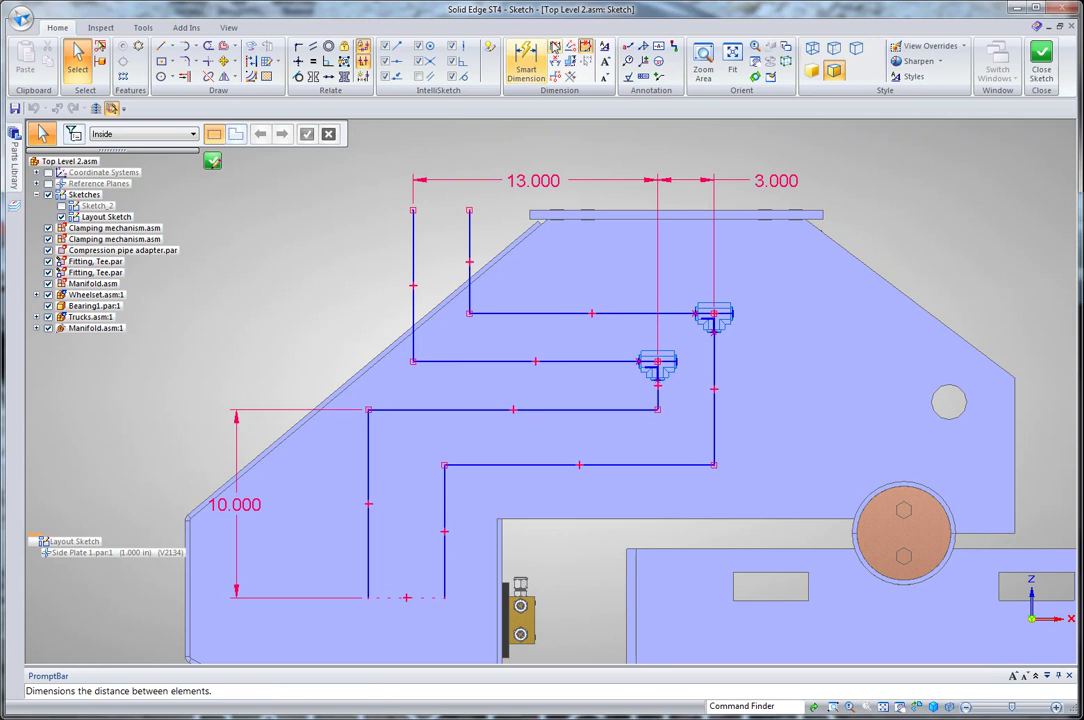
Dimension the distance between the top plate's underside and the uppermost horizontal pipe line, and set it to 5.25.
left_click(555, 46)
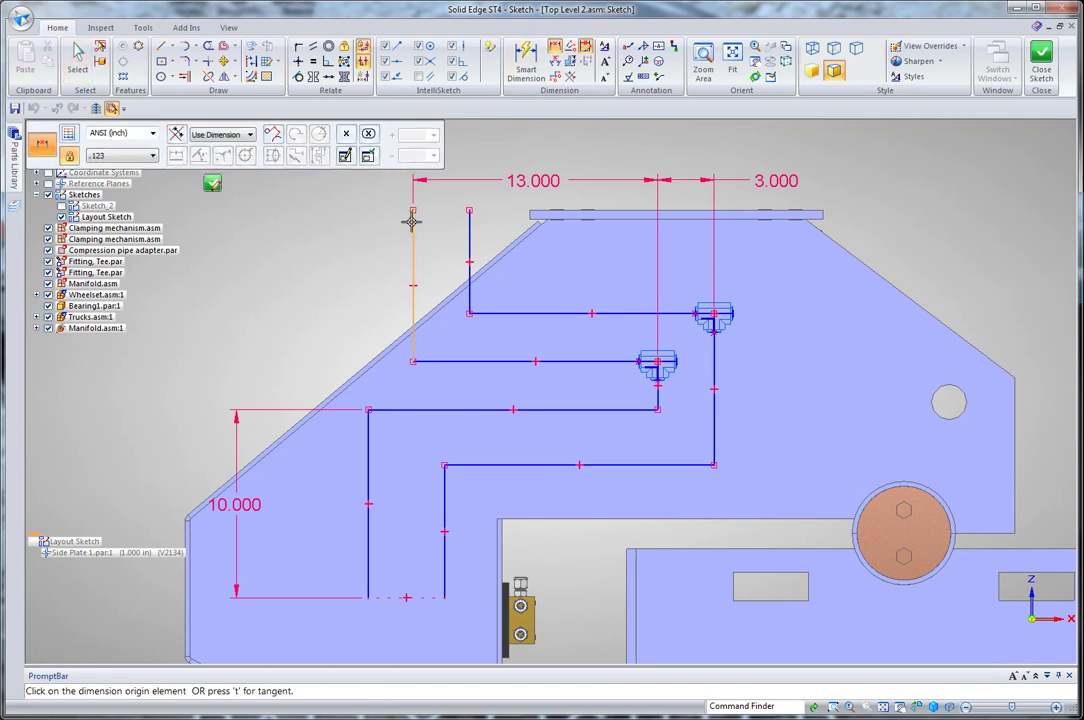
left_click(617, 219)
left_click(566, 313)
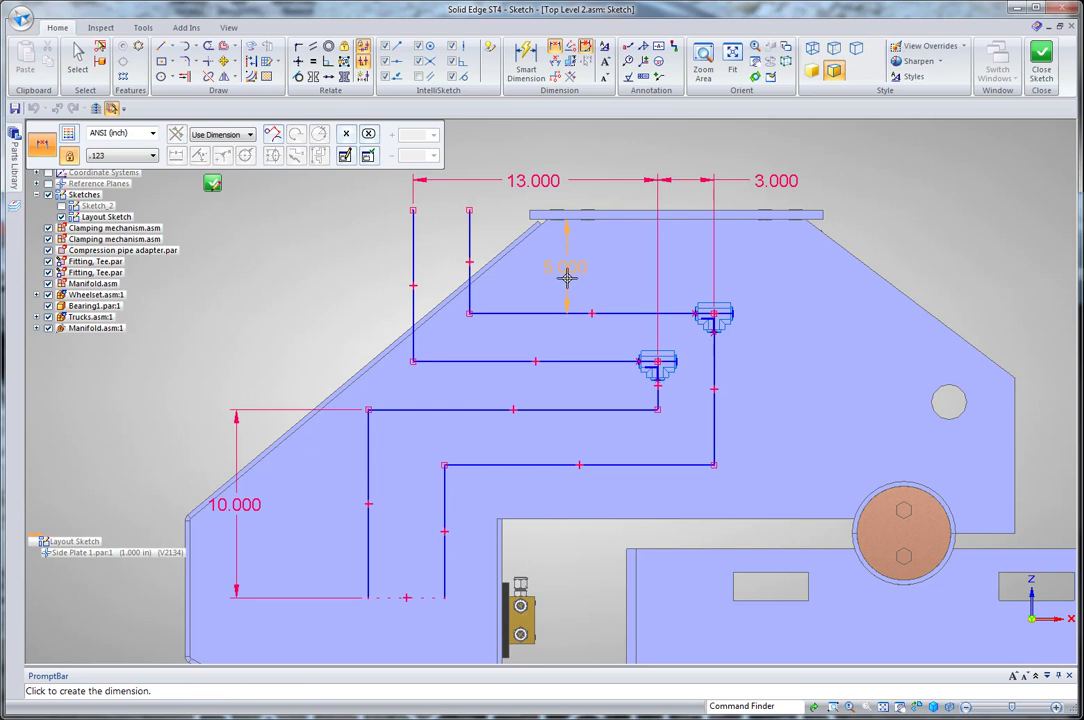
left_click(566, 272)
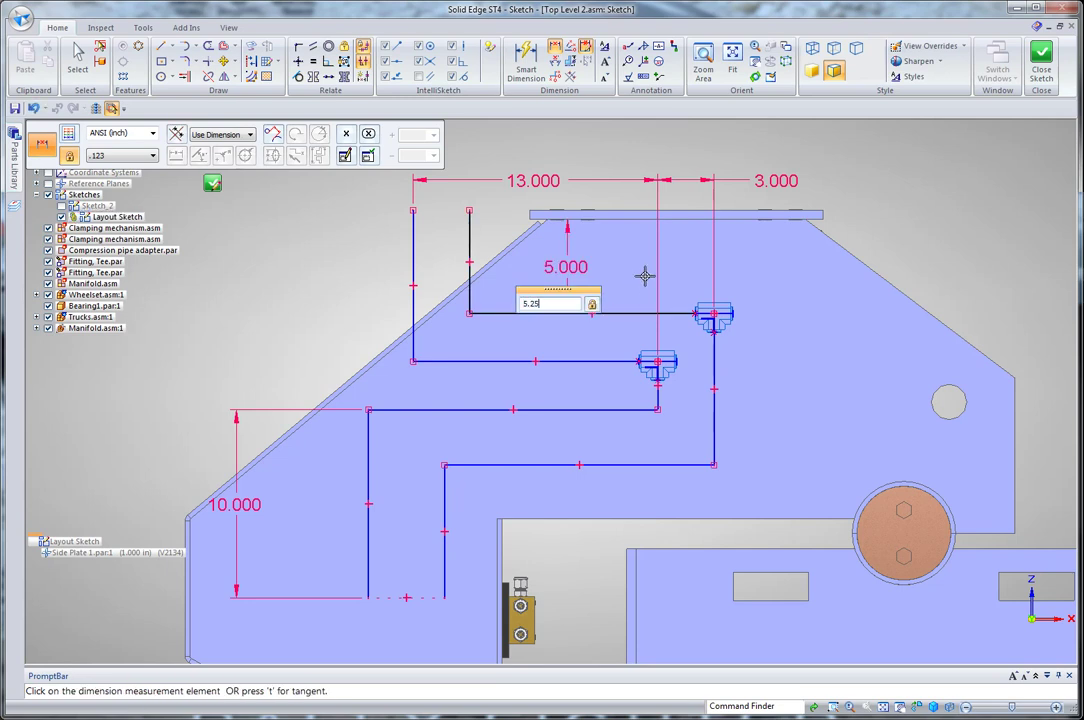
type("5.25")
key("Return")
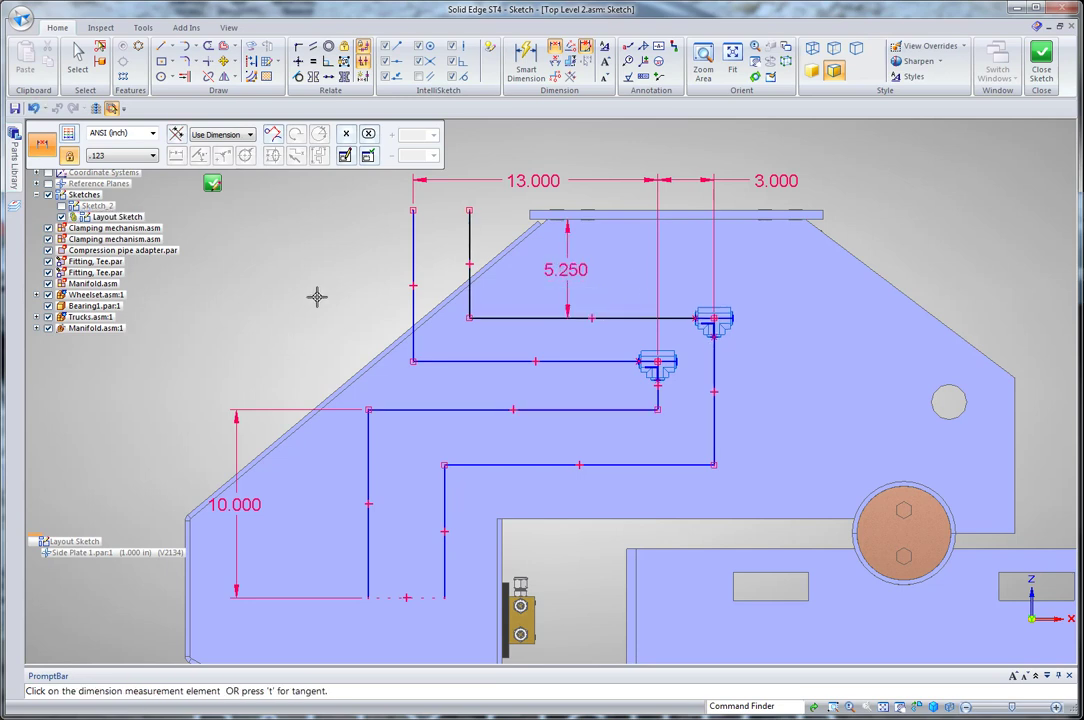
right_click_drag(316, 296, 250, 232)
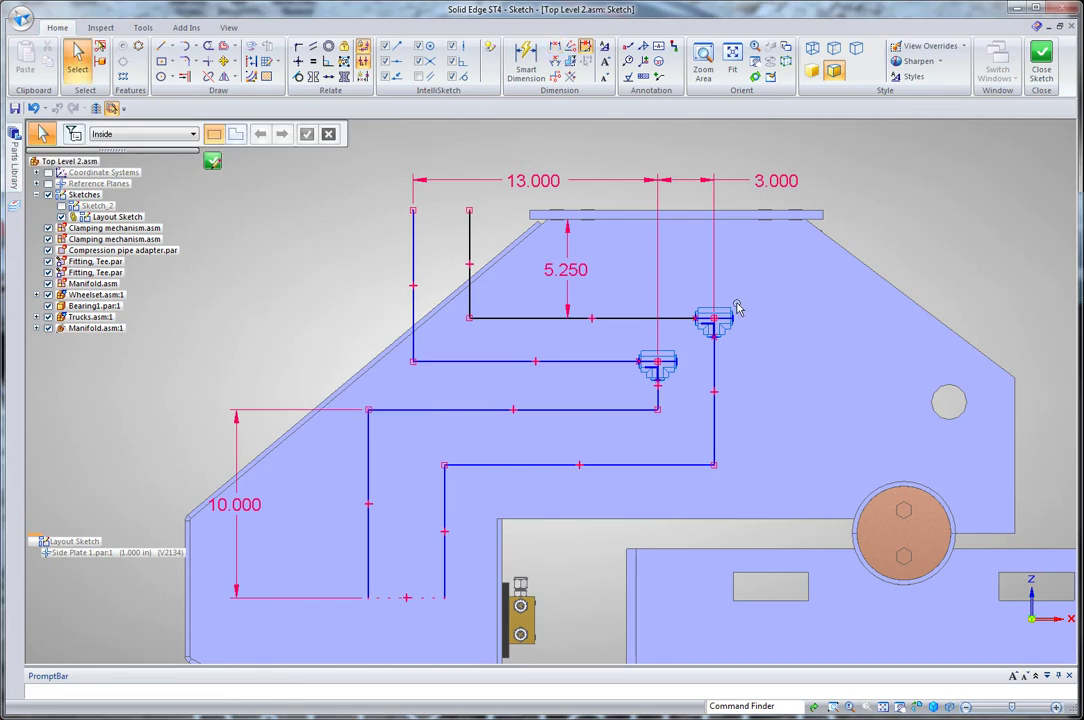
Add another Compression pipe adapter.par from the Hardware folder to Top Level 2.asm as a predefined virtual component.
scroll(777, 317, "up", 5)
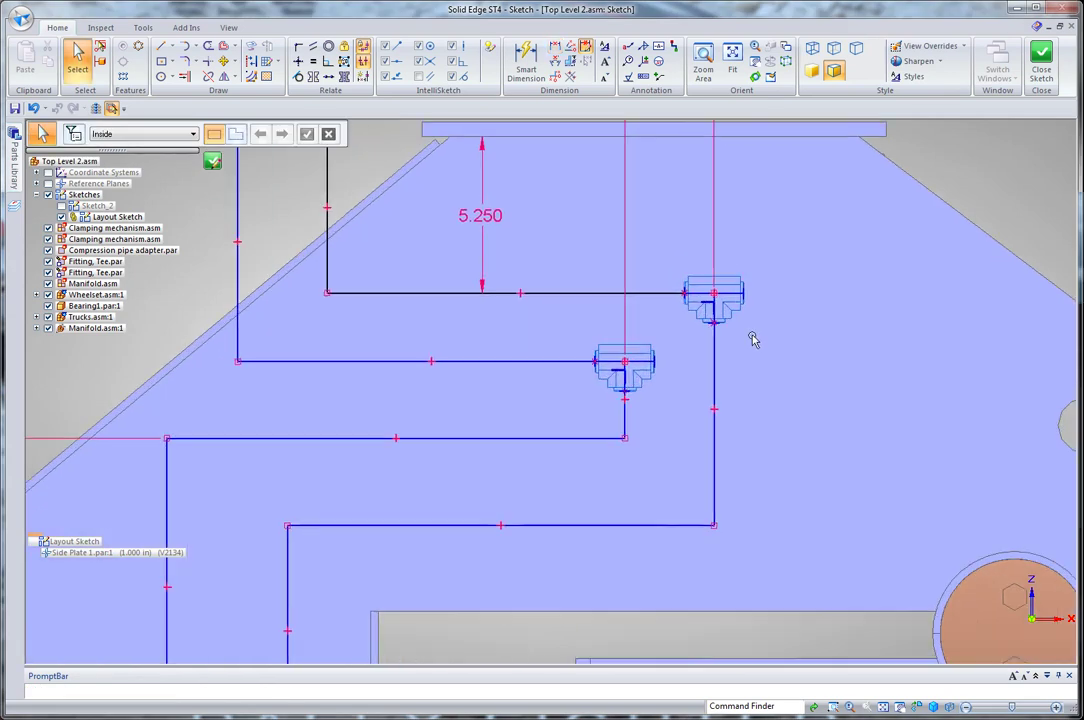
left_click(609, 437)
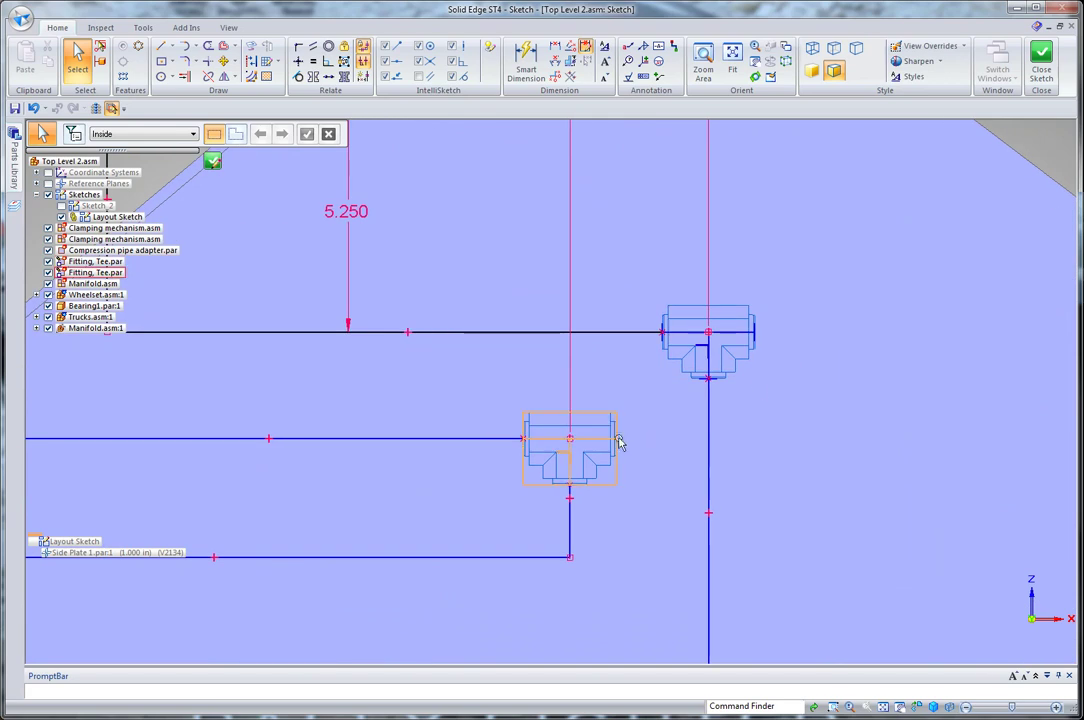
scroll(293, 276, "down", 2)
key("Escape")
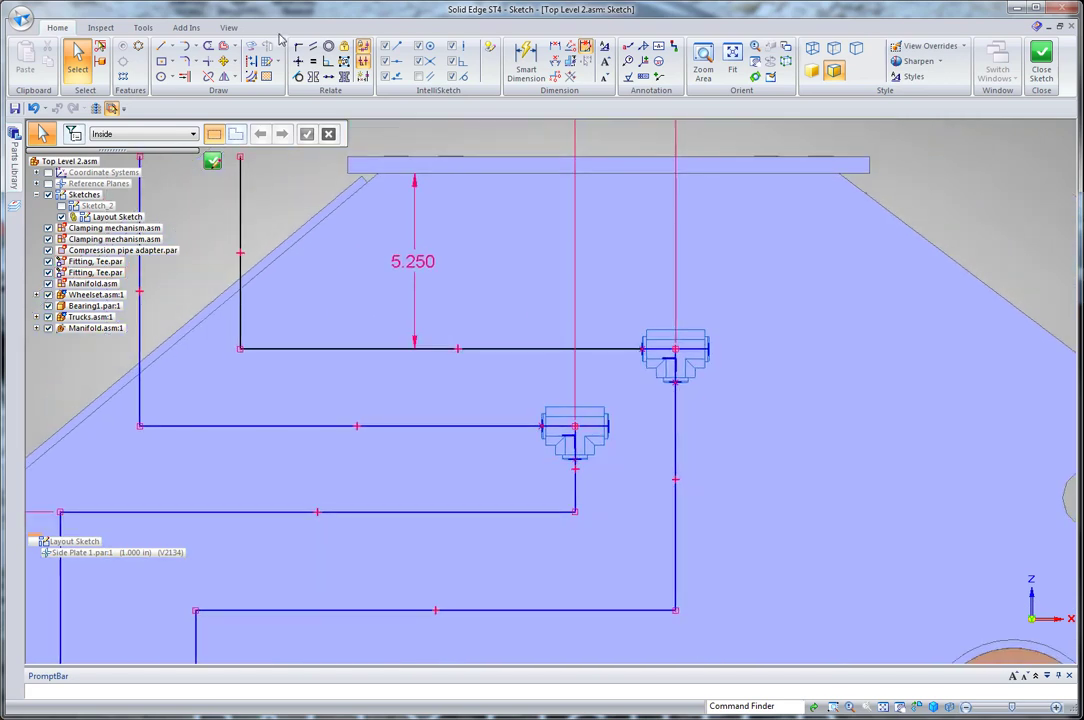
left_click(152, 27)
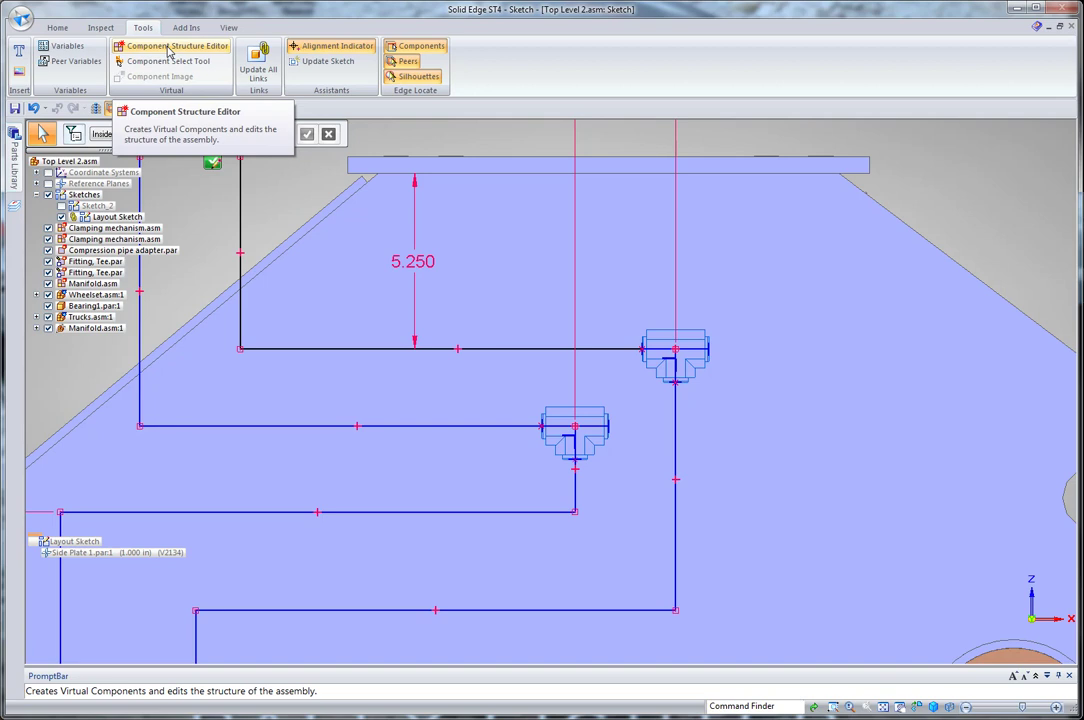
left_click(168, 50)
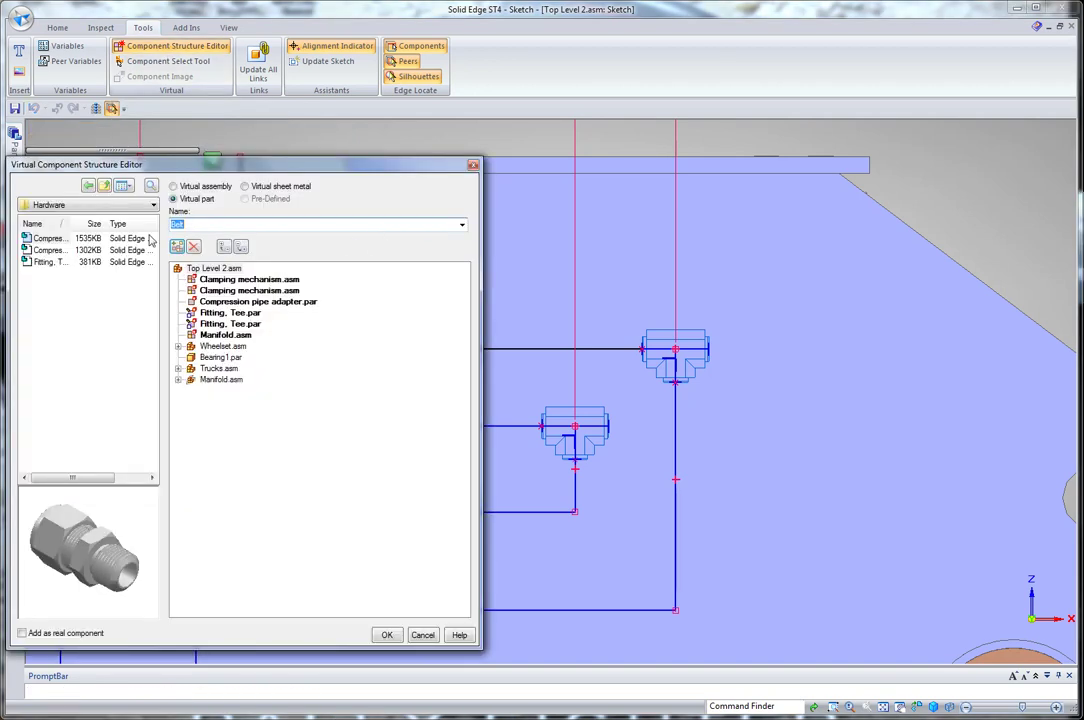
left_click(50, 250)
left_click(47, 263)
left_click(52, 238)
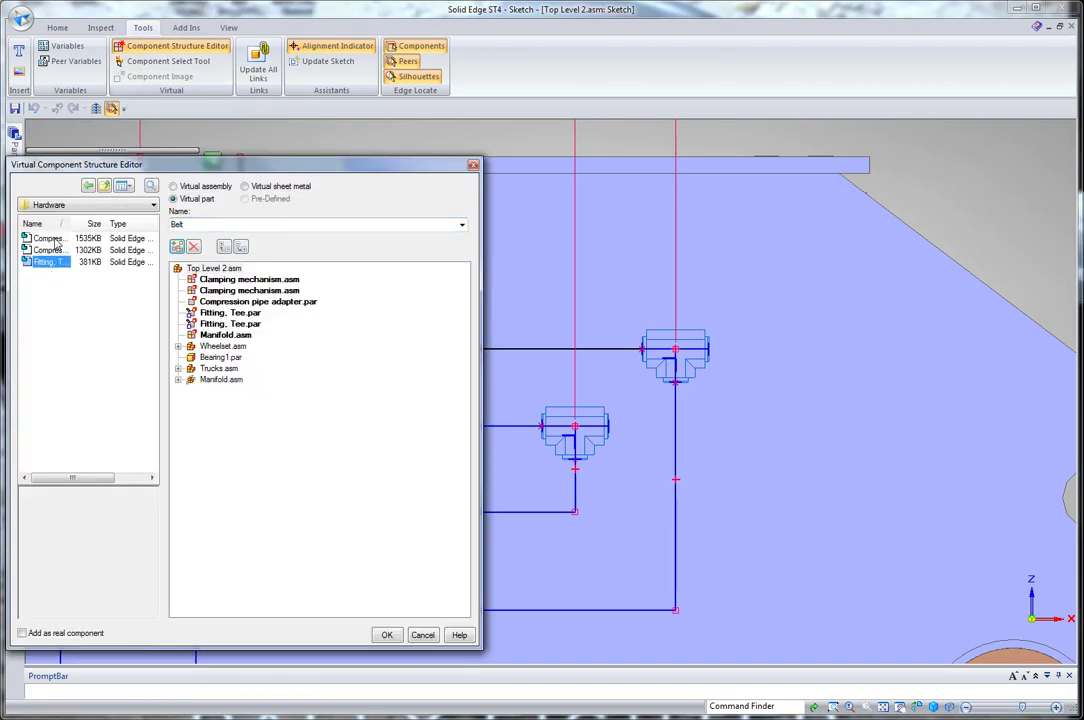
left_click_drag(46, 242, 215, 314)
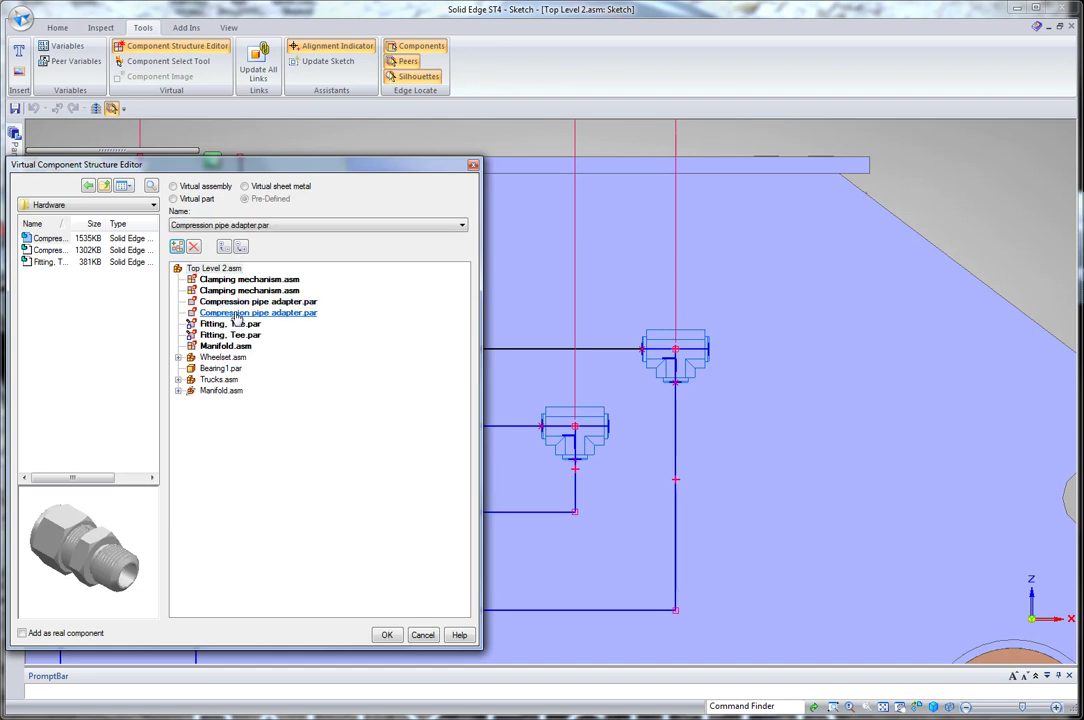
left_click(387, 634)
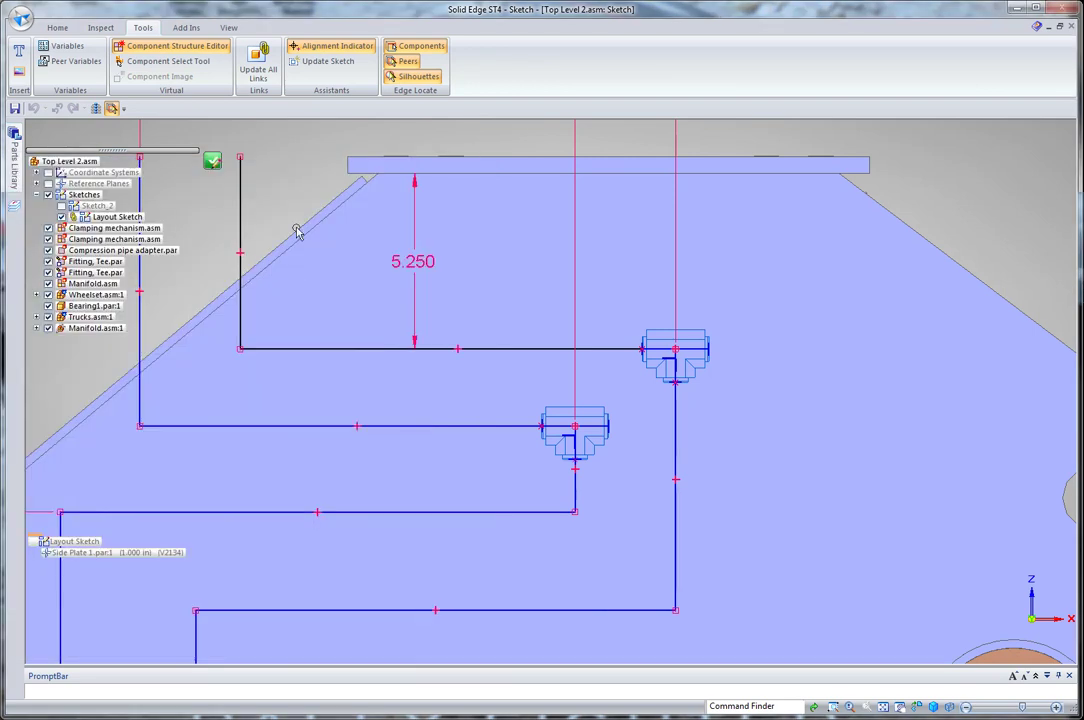
Place the first Clamping mechanism.asm with its Layout View sketch over the two upper horizontal pipe lines, rotated counterclockwise to stand upright.
left_click(89, 231)
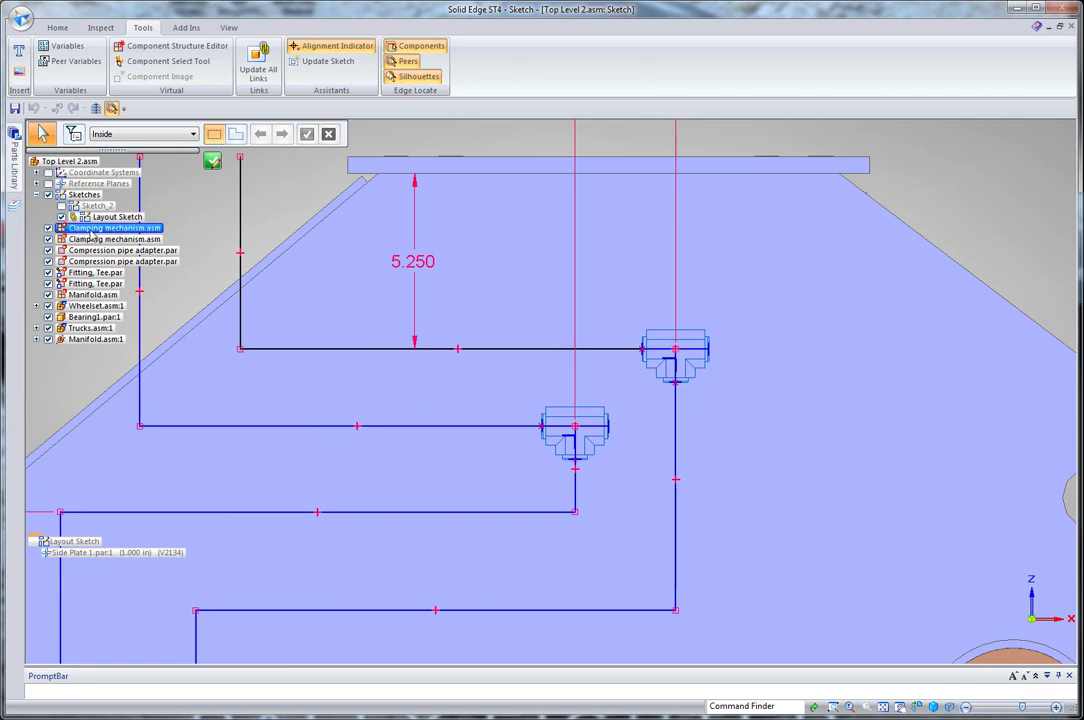
mouse_move(89, 231)
left_mouse_down()
mouse_move(285, 285)
mouse_move(348, 290)
left_mouse_up()
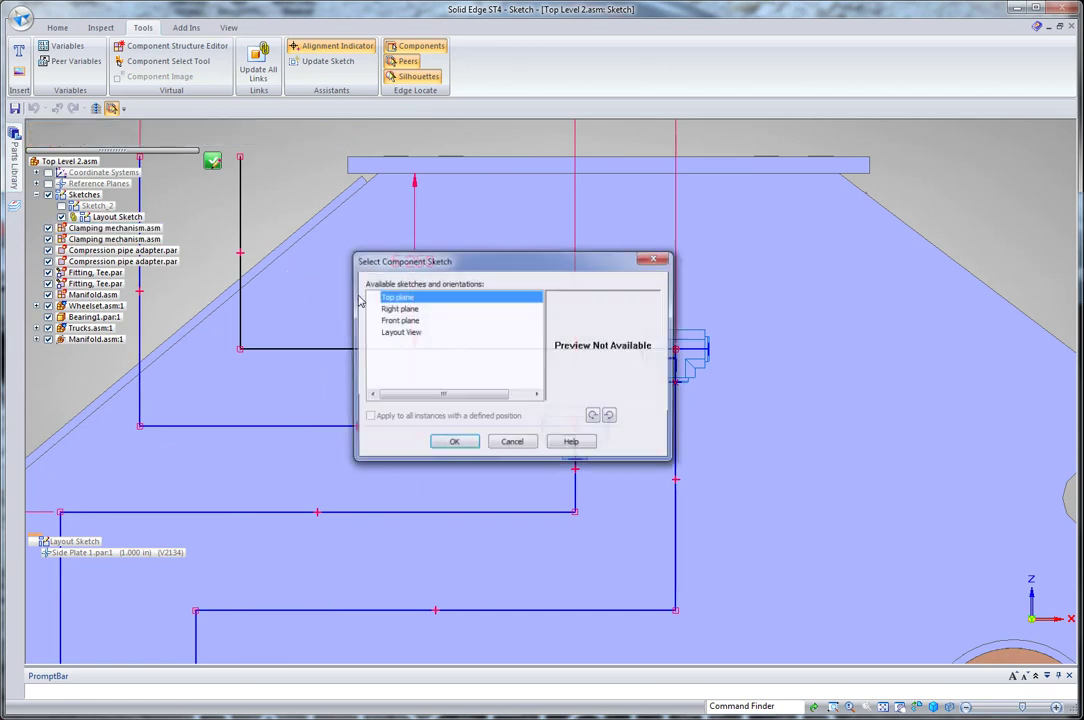
left_click(400, 332)
left_click(453, 443)
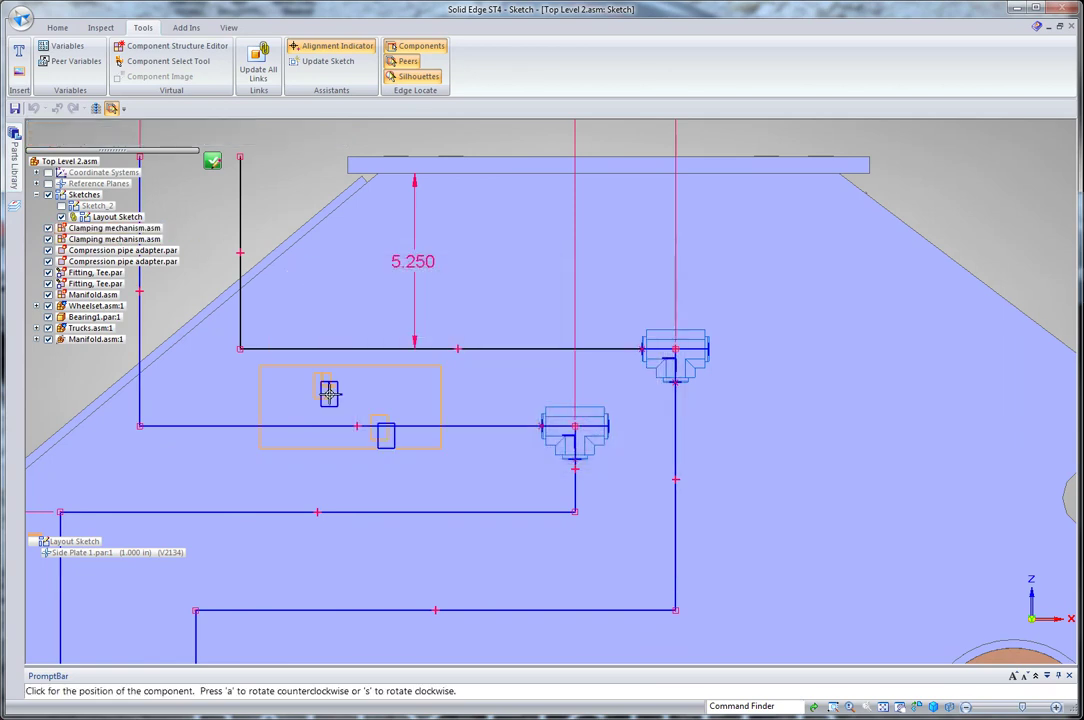
key("a")
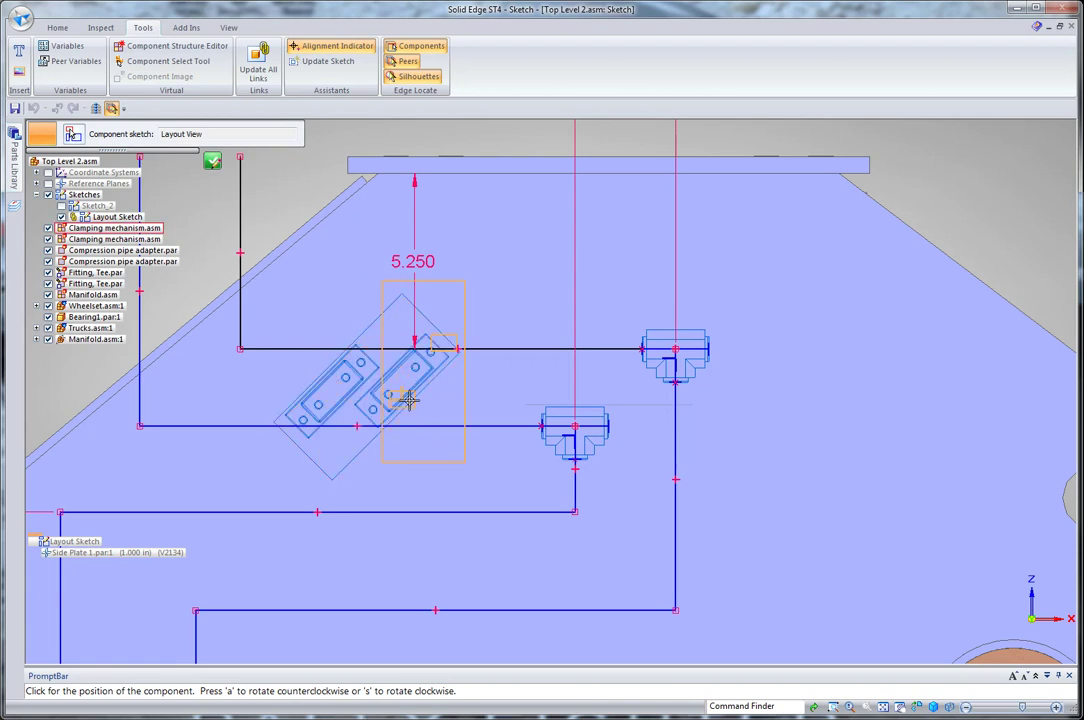
key("a")
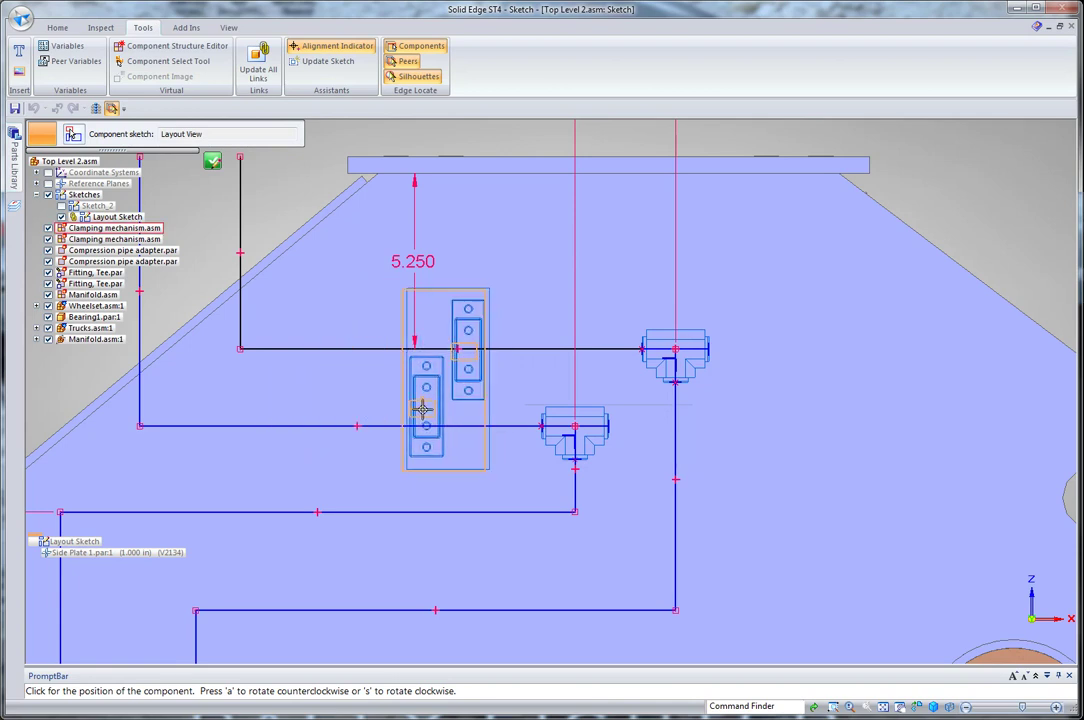
left_click(414, 443)
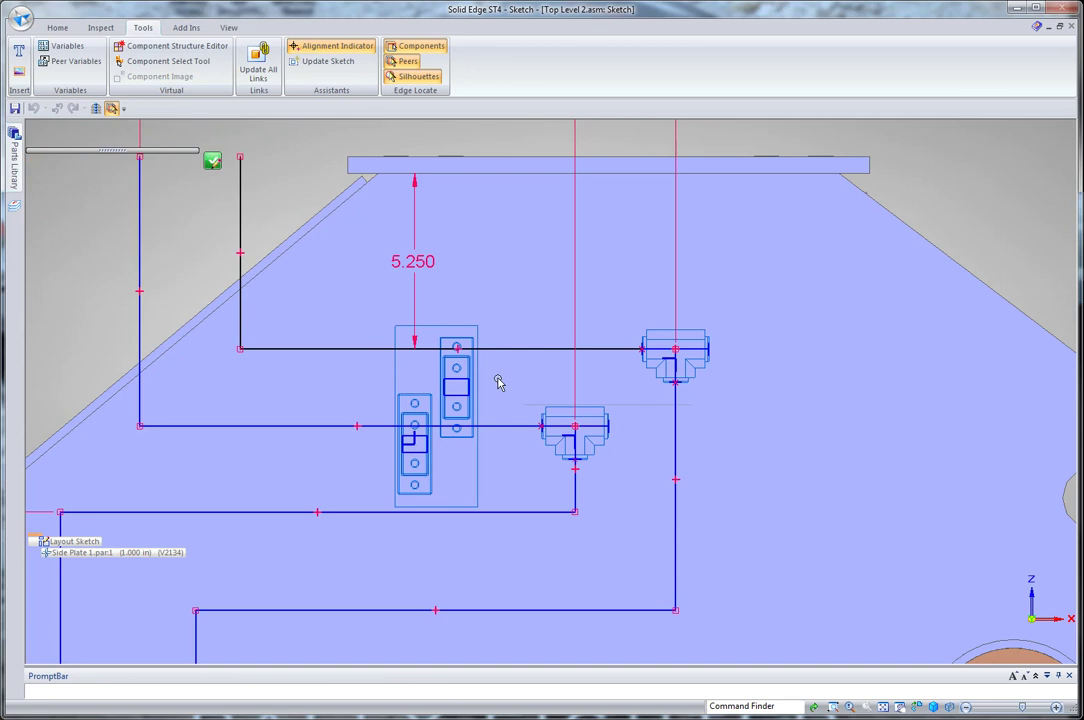
Connect the upright mechanism's two clamp outlines to the two upper horizontal pipe lines.
right_click(495, 375)
left_click(496, 402)
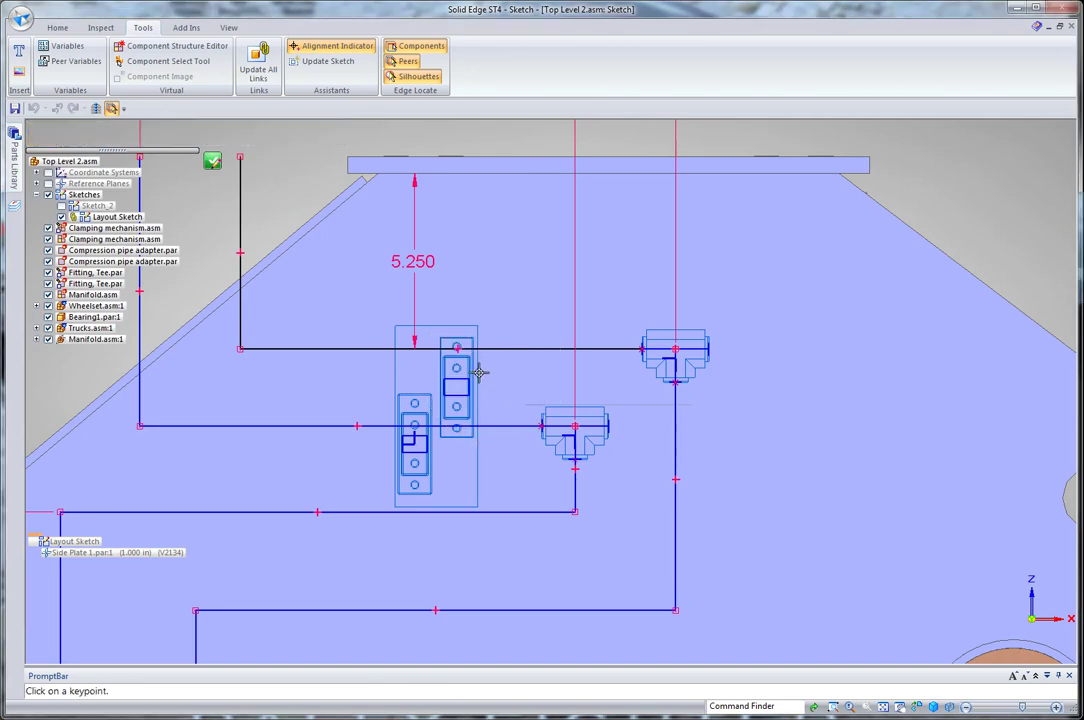
left_click(444, 387)
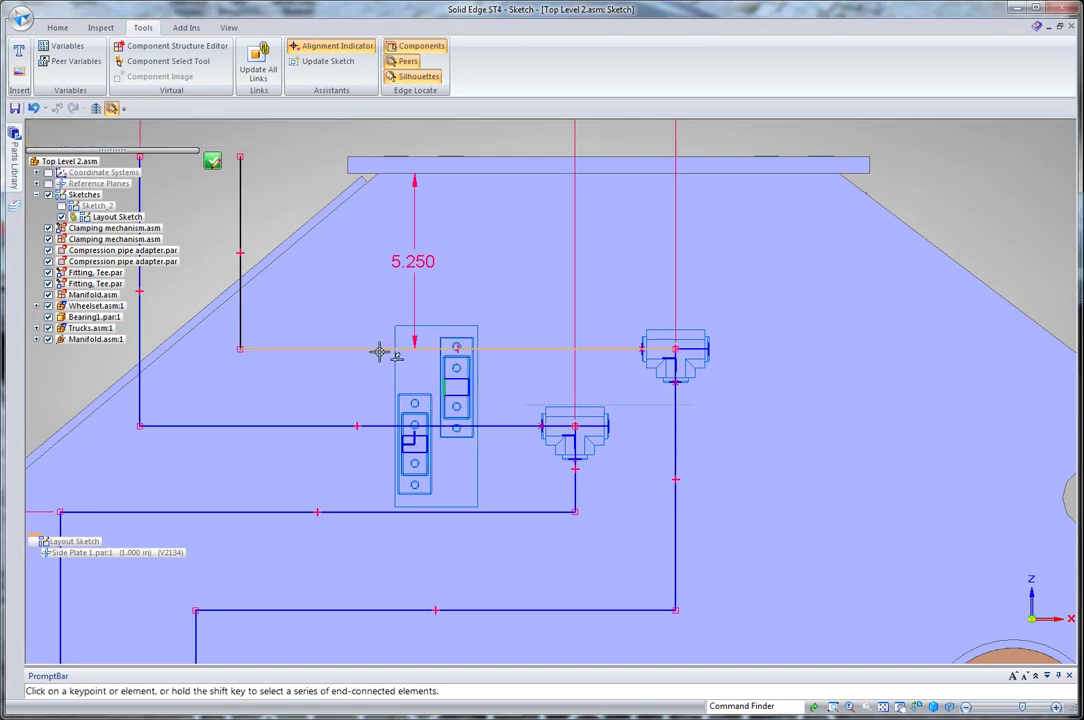
left_click(384, 369)
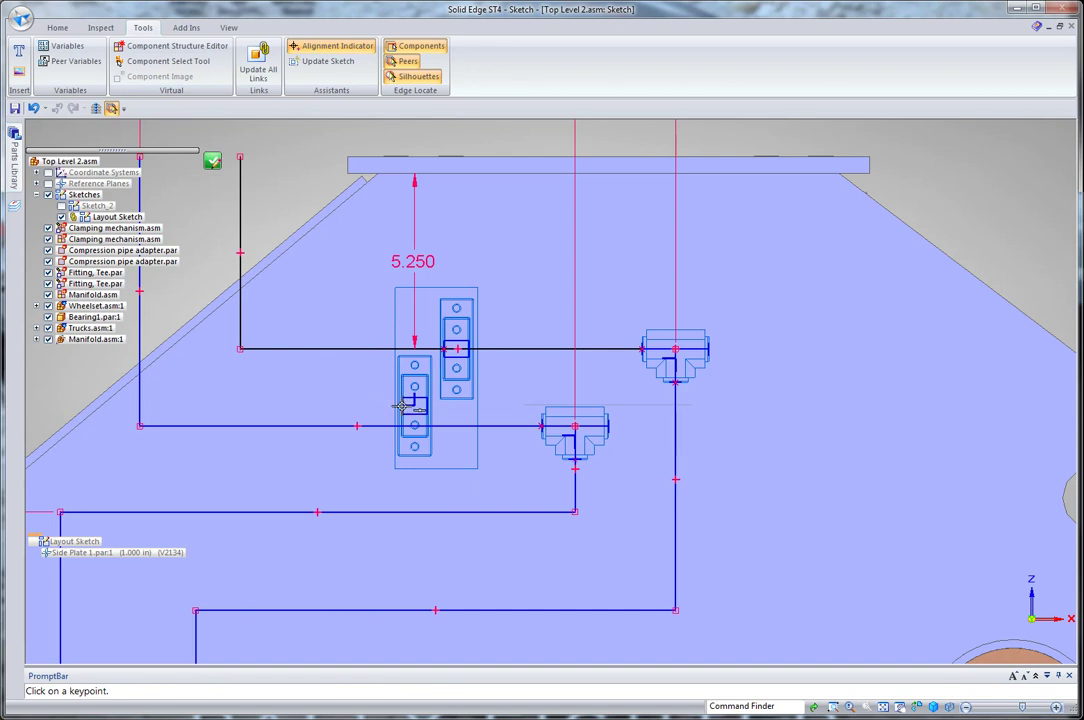
left_click(398, 404)
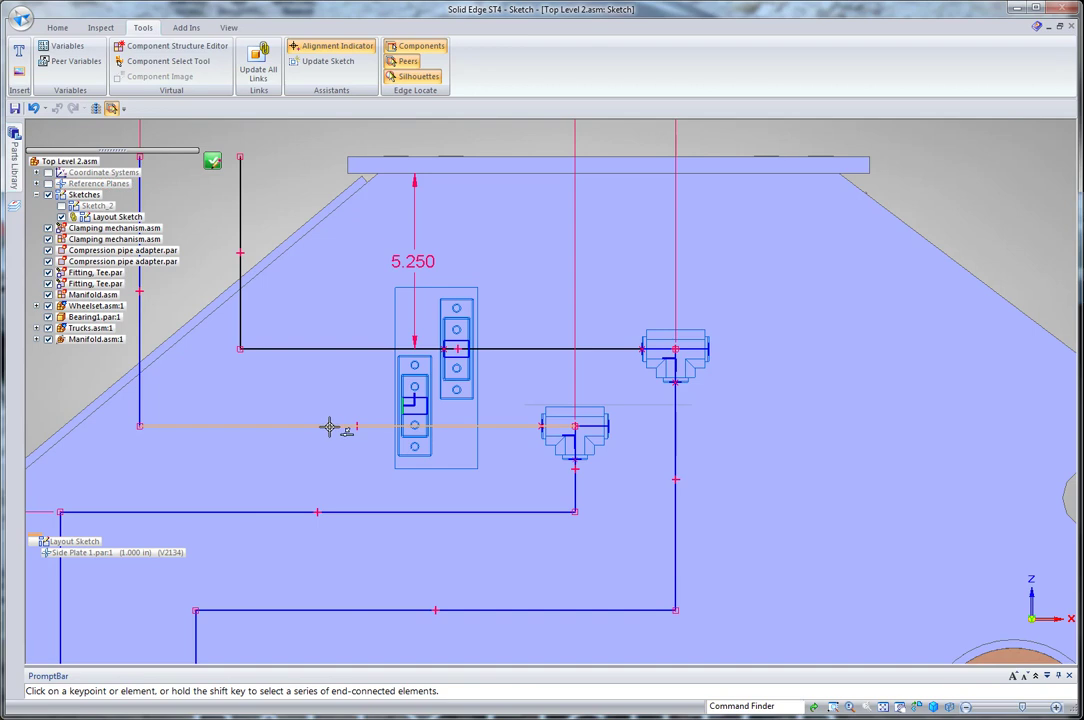
left_click(330, 427)
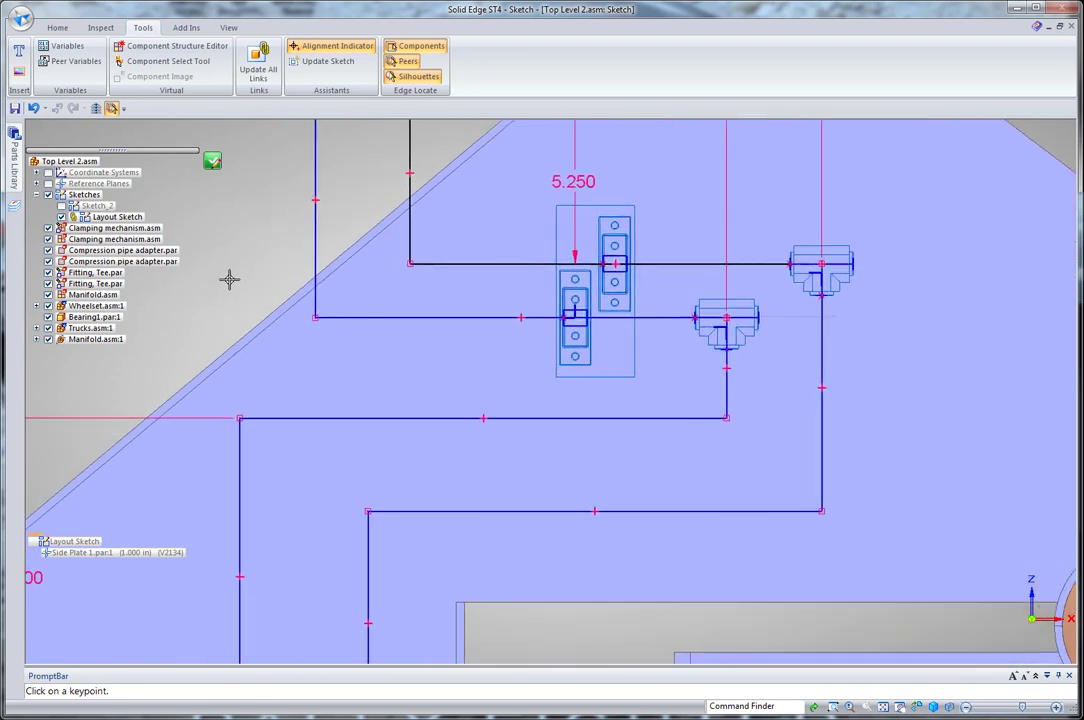
right_click_drag(230, 278, 181, 260)
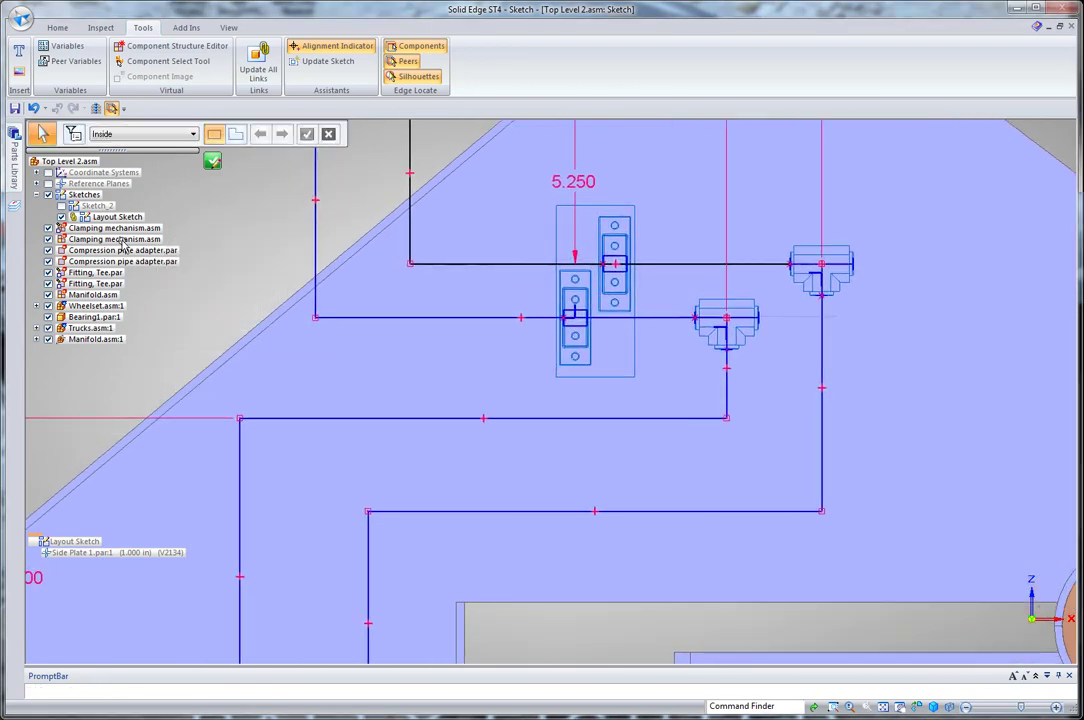
Place the second Clamping mechanism.asm horizontally across the two lower vertical pipe lines and connect its upper clamp to the outer line.
mouse_move(112, 239)
left_mouse_down()
mouse_move(312, 536)
mouse_move(305, 555)
left_mouse_up()
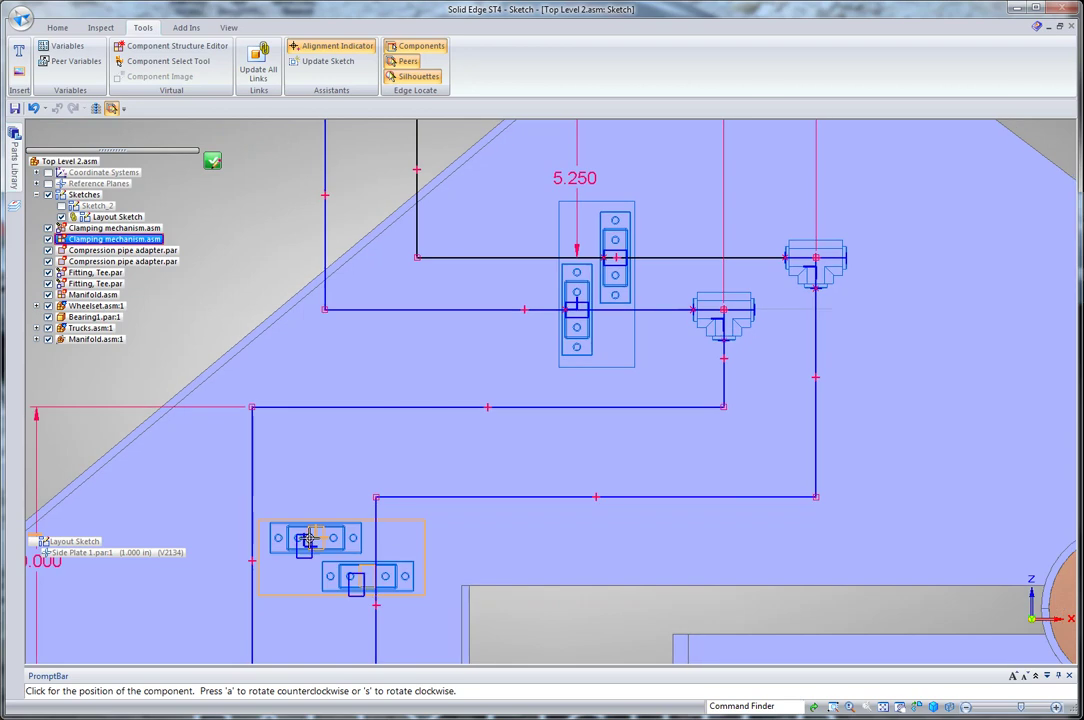
left_click(327, 522)
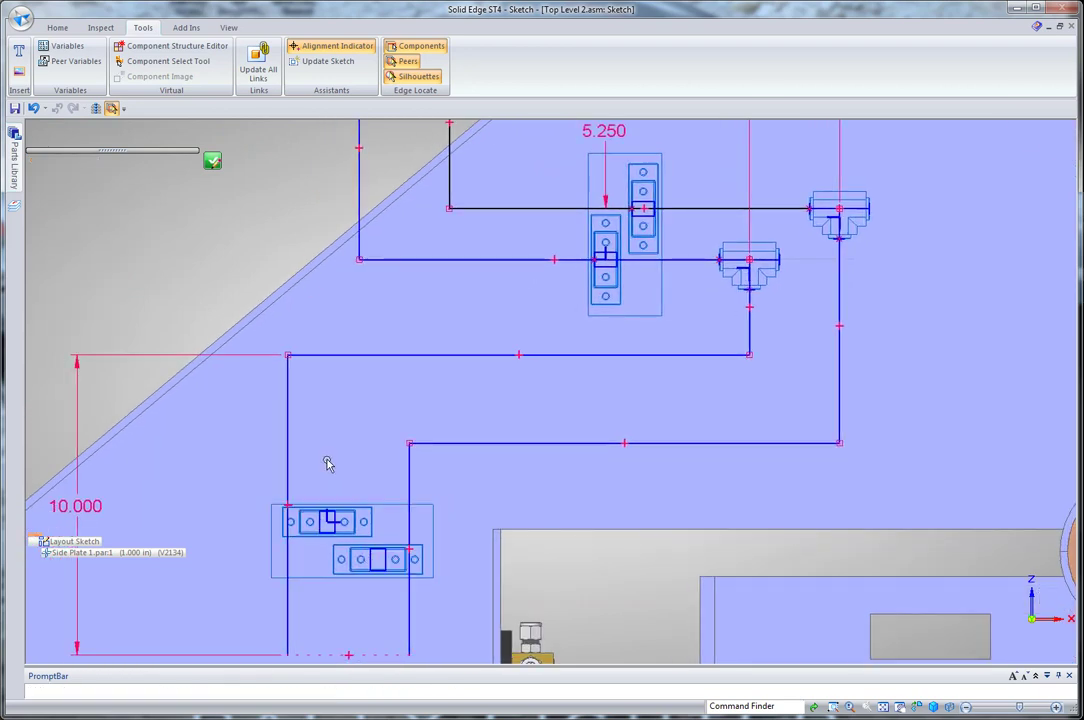
right_click_drag(329, 460, 328, 494)
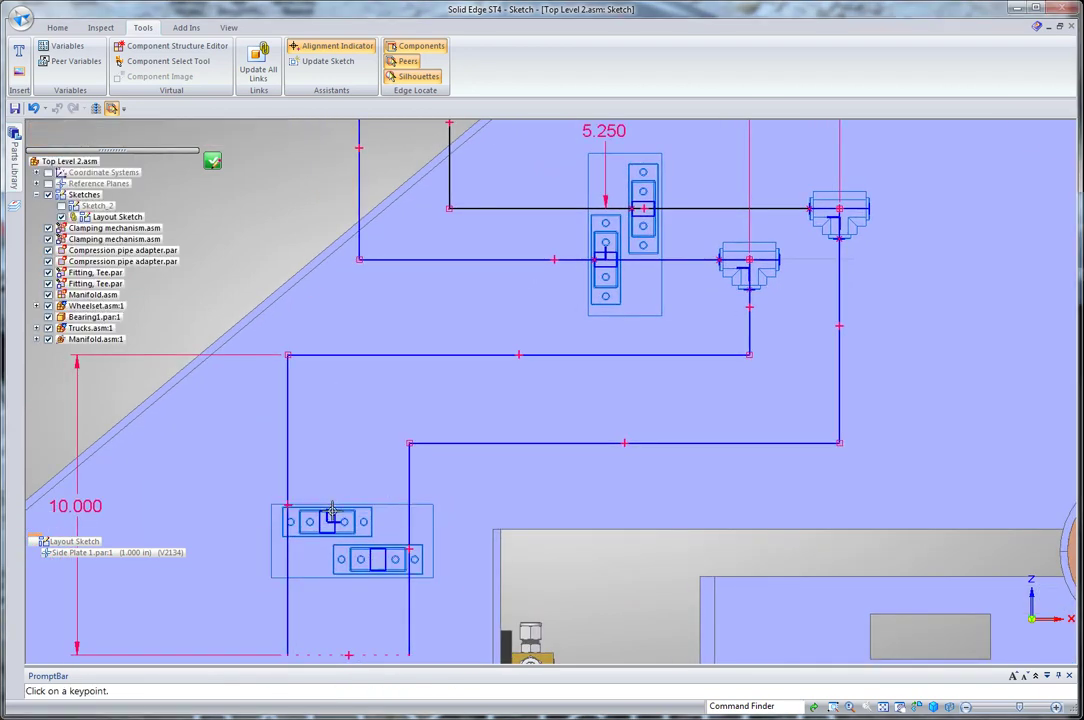
left_click(323, 507)
left_click(286, 479)
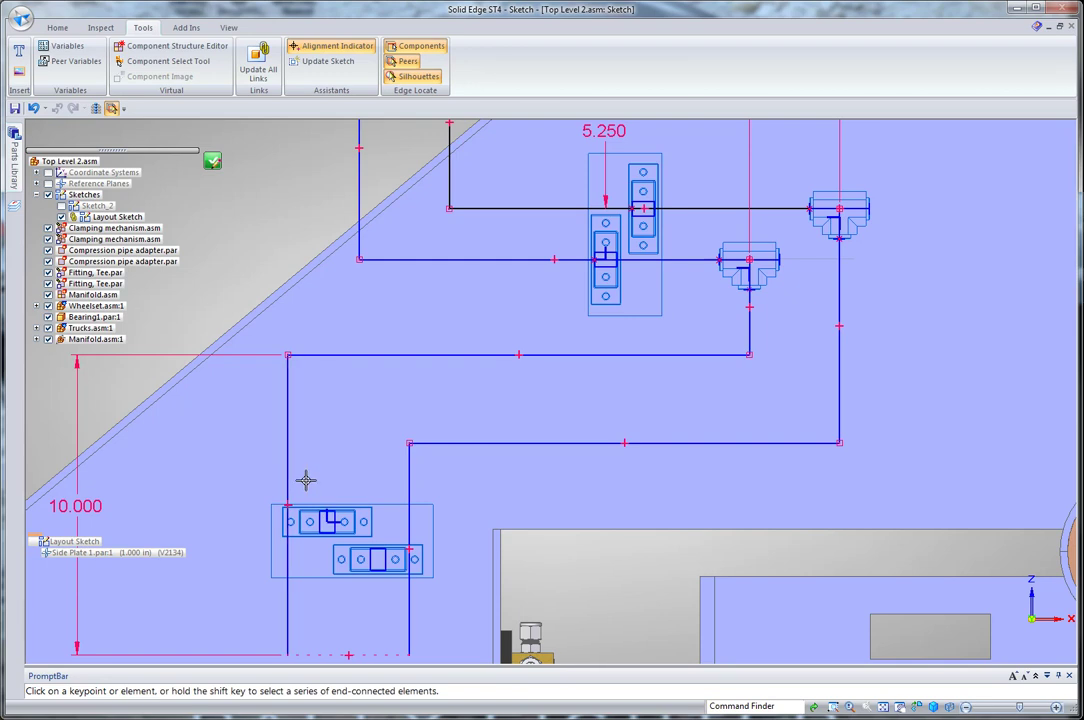
Connect the lower clamp outline of the horizontal clamping mechanism to the inner lower vertical pipe line.
left_click(340, 548)
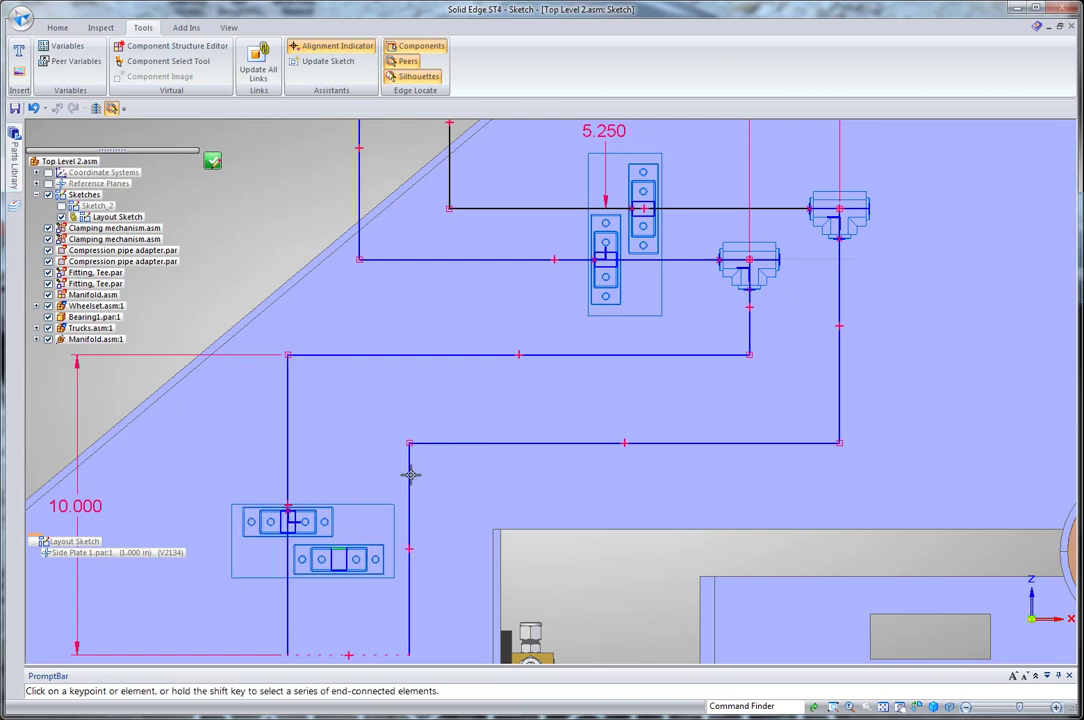
left_click(410, 479)
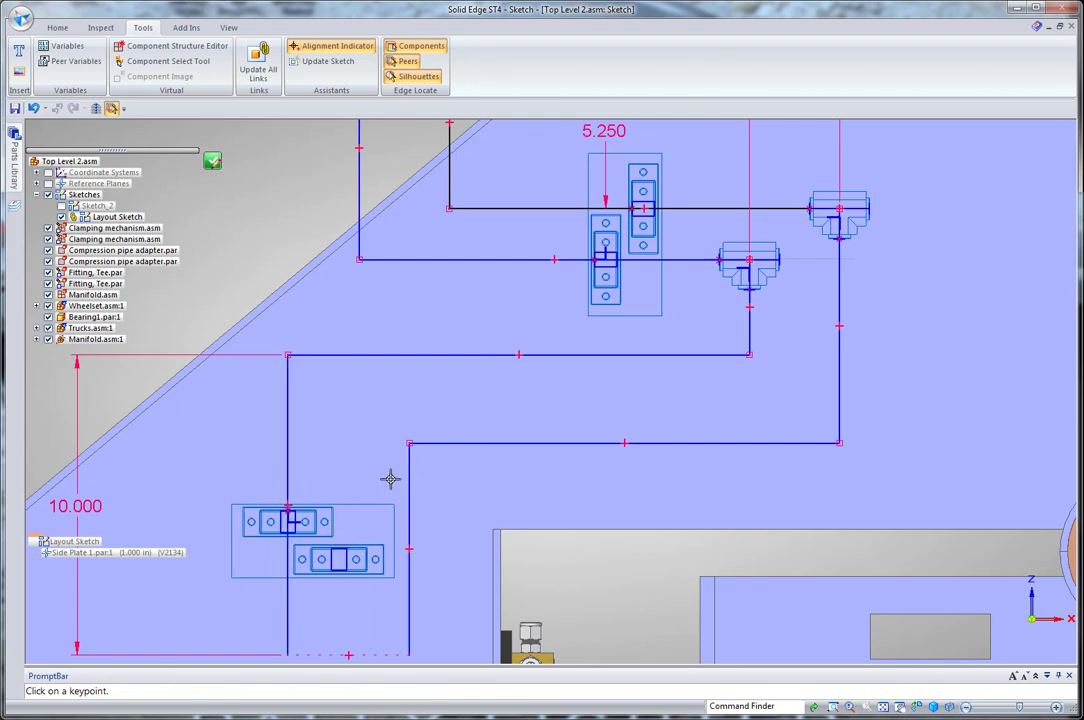
right_click_drag(390, 479, 394, 514)
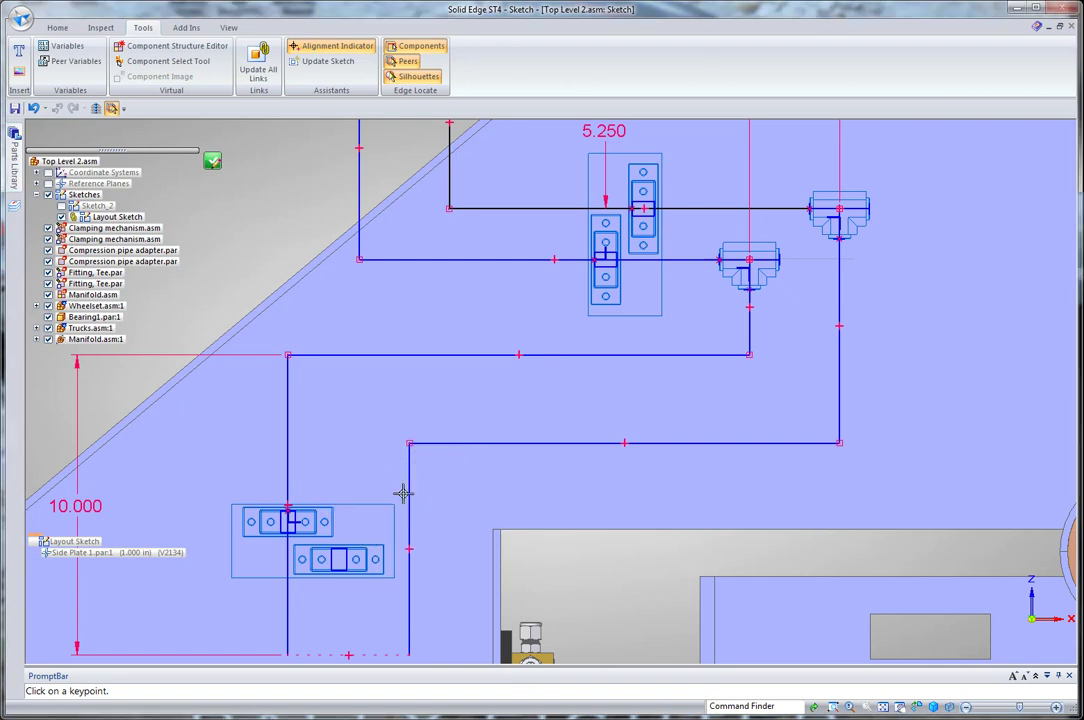
left_click(340, 548)
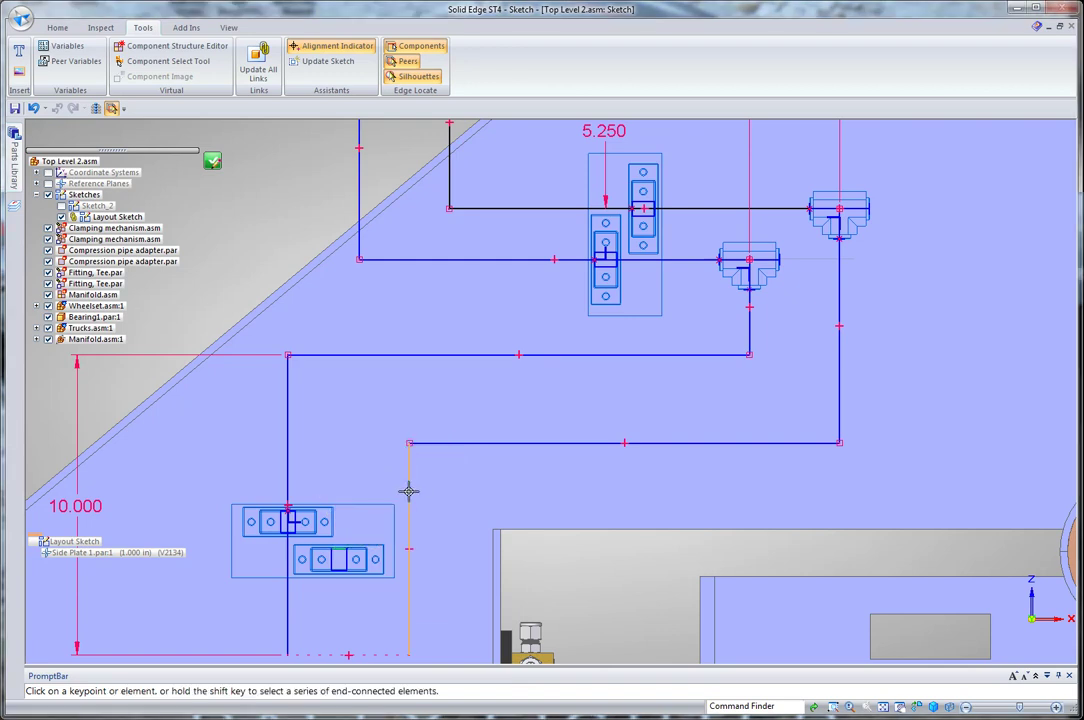
left_click(448, 375)
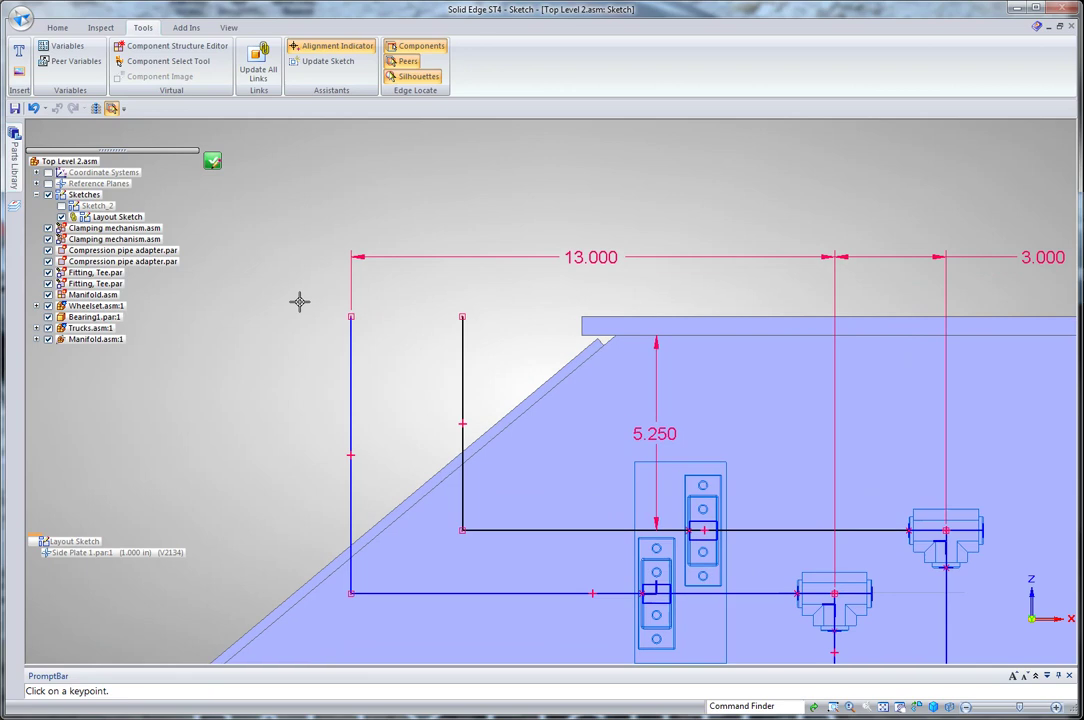
Place the first Compression pipe adapter.par with its Layout View sketch above the outer upper vertical pipe line, rotated clockwise so its thread points down.
right_click_drag(293, 307, 255, 283)
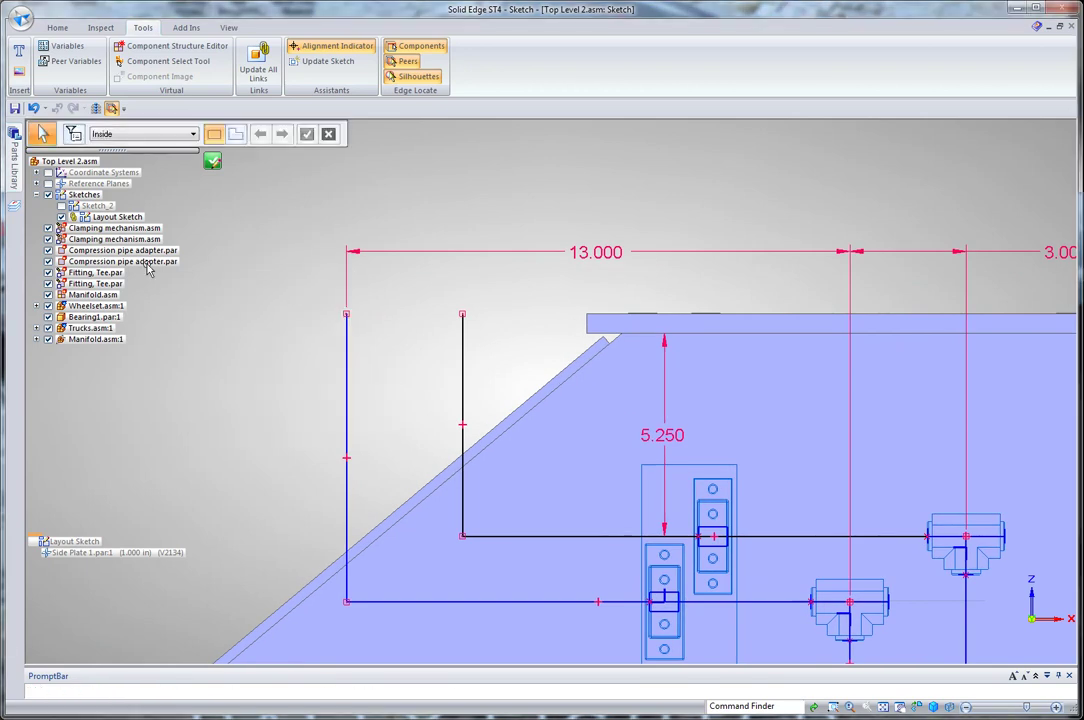
left_click_drag(126, 251, 308, 241)
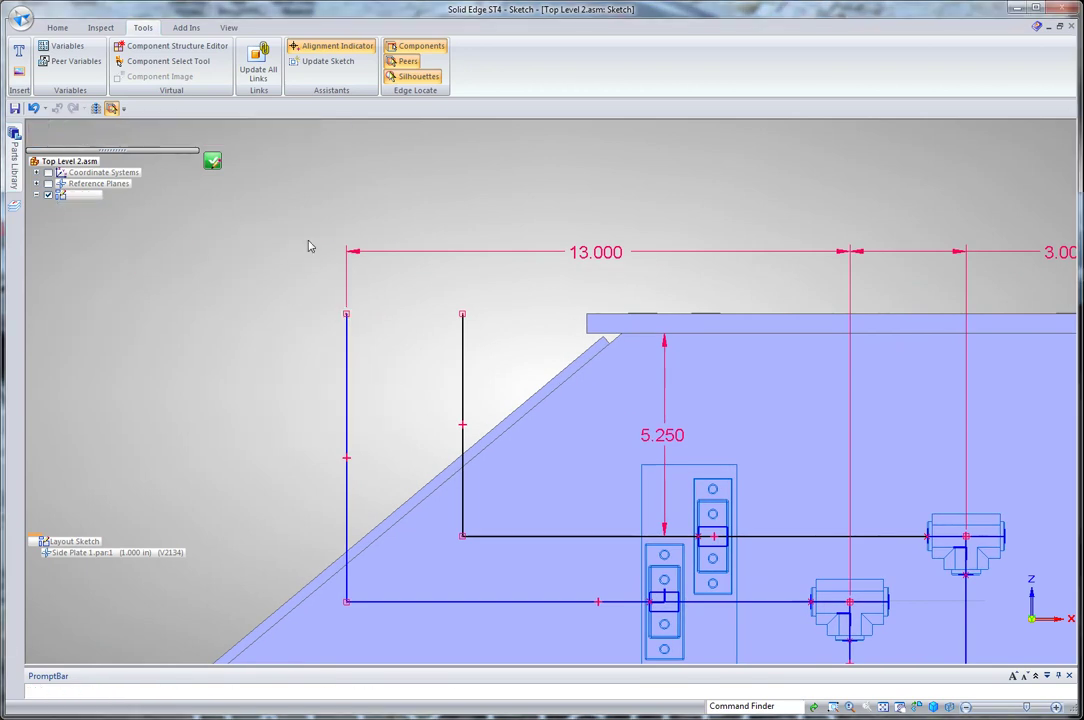
left_click(405, 332)
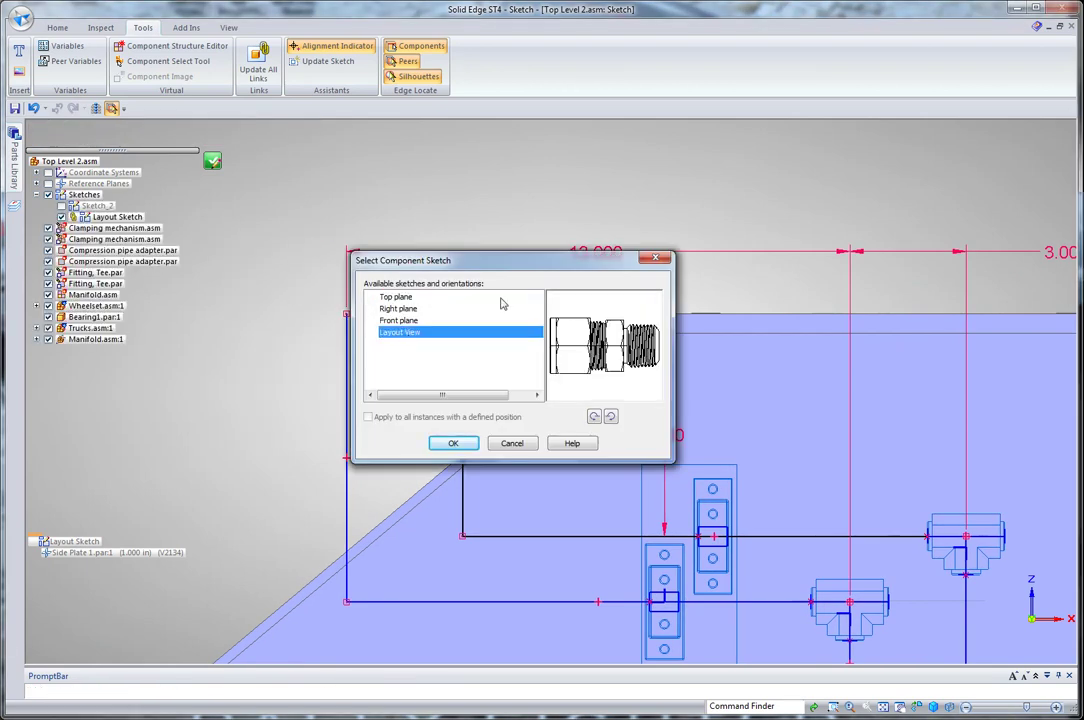
left_click(455, 443)
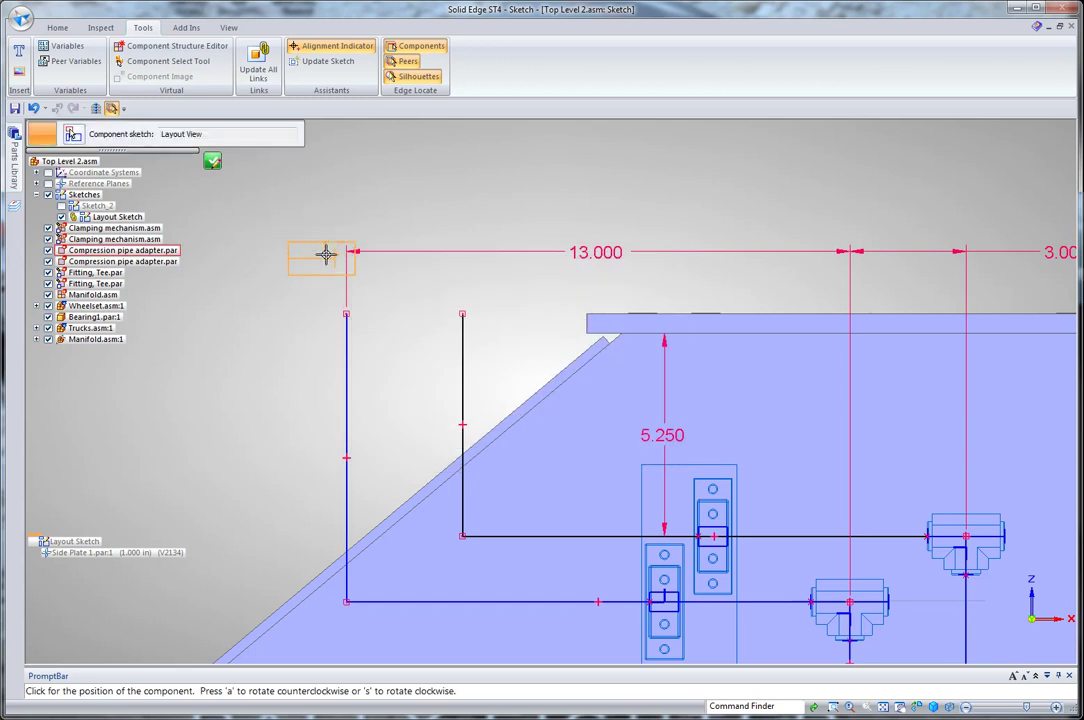
key("s")
key("s")
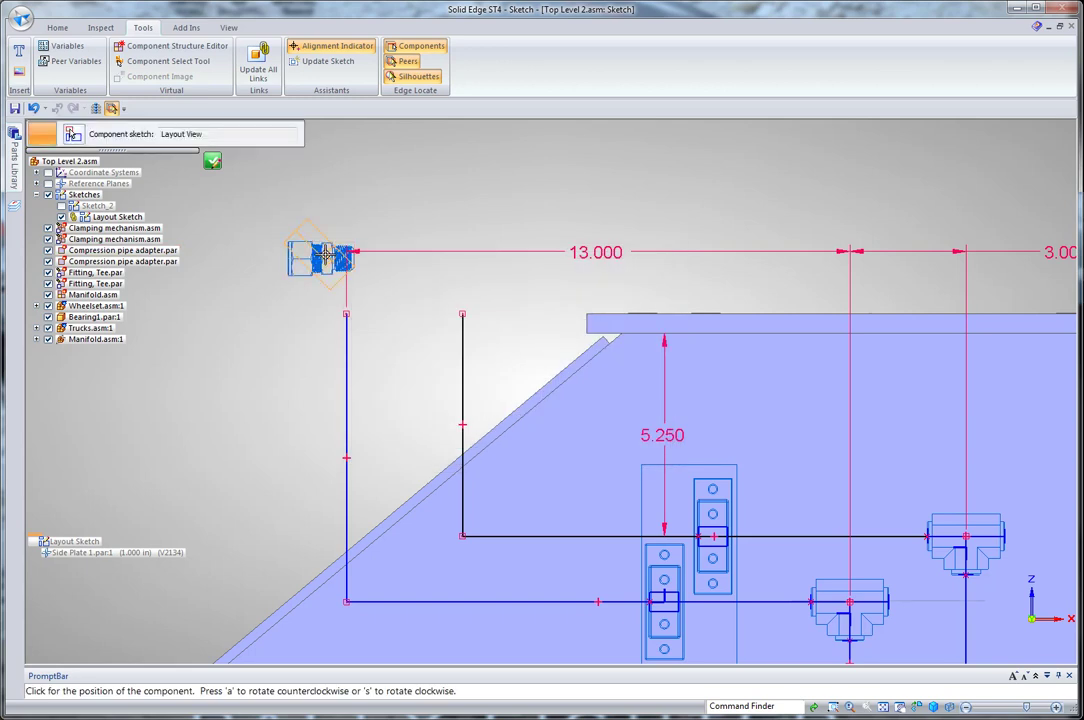
left_click(344, 262)
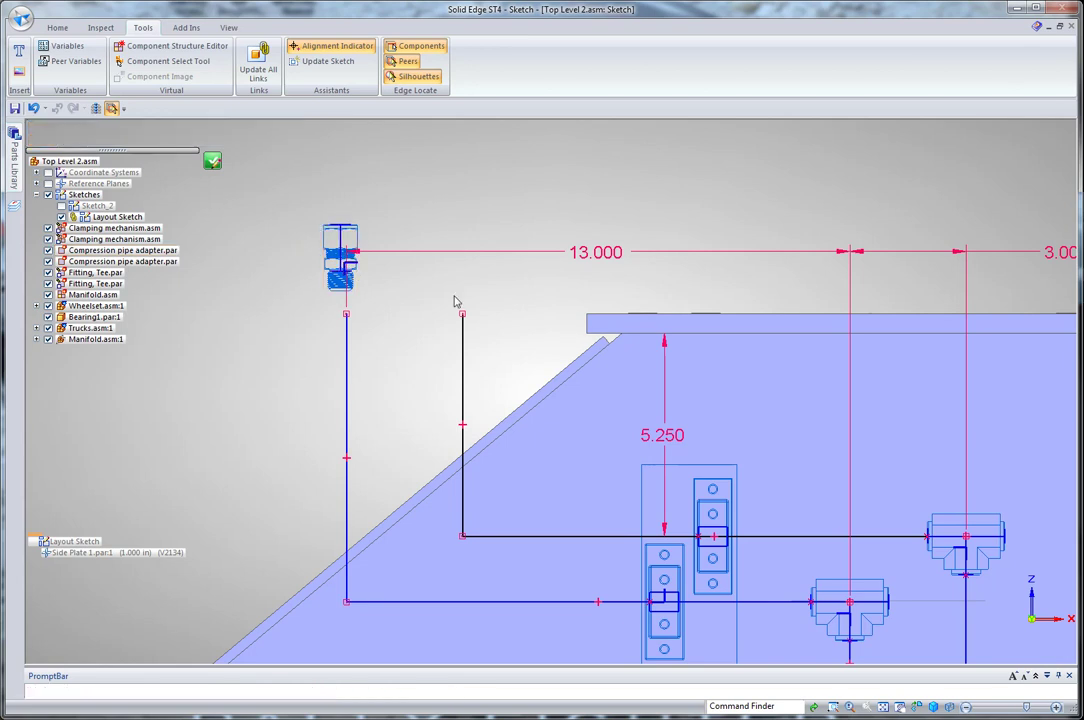
Place the second Compression pipe adapter.par above the inner upper vertical pipe line, rotated clockwise to stand upright.
left_click_drag(145, 262, 440, 266)
key("s")
key("s")
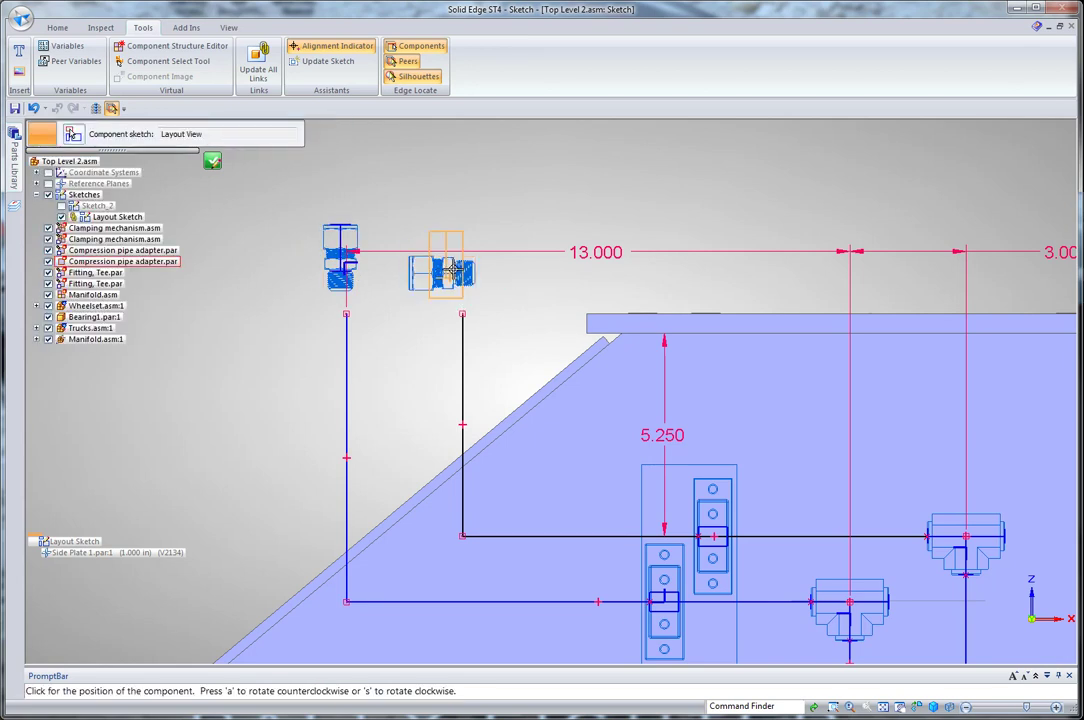
left_click(446, 269)
Connect the two compression pipe adapters to the upper endpoints of the outer and inner vertical pipe lines.
right_click(413, 295)
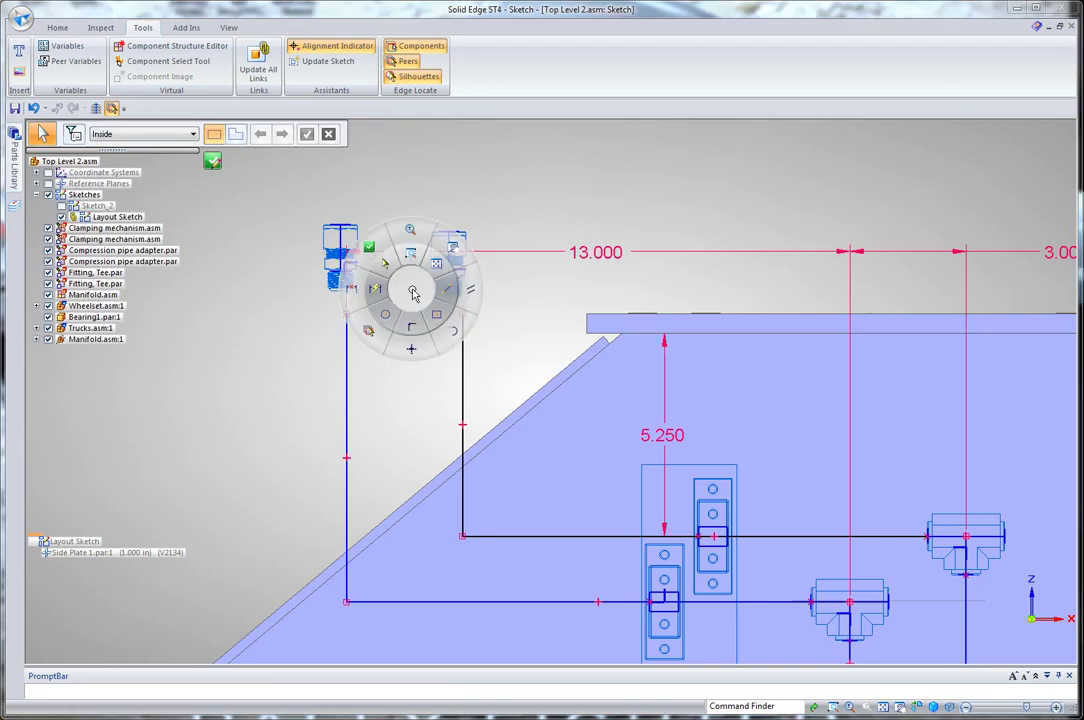
left_click(416, 321)
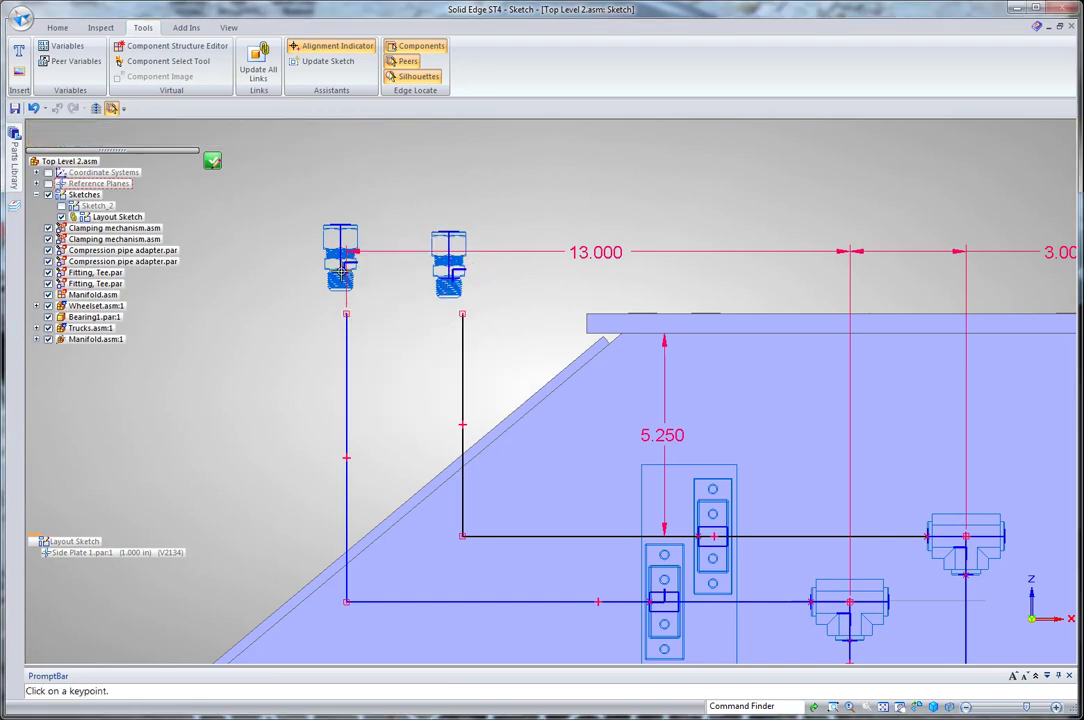
left_click(341, 270)
left_click(344, 314)
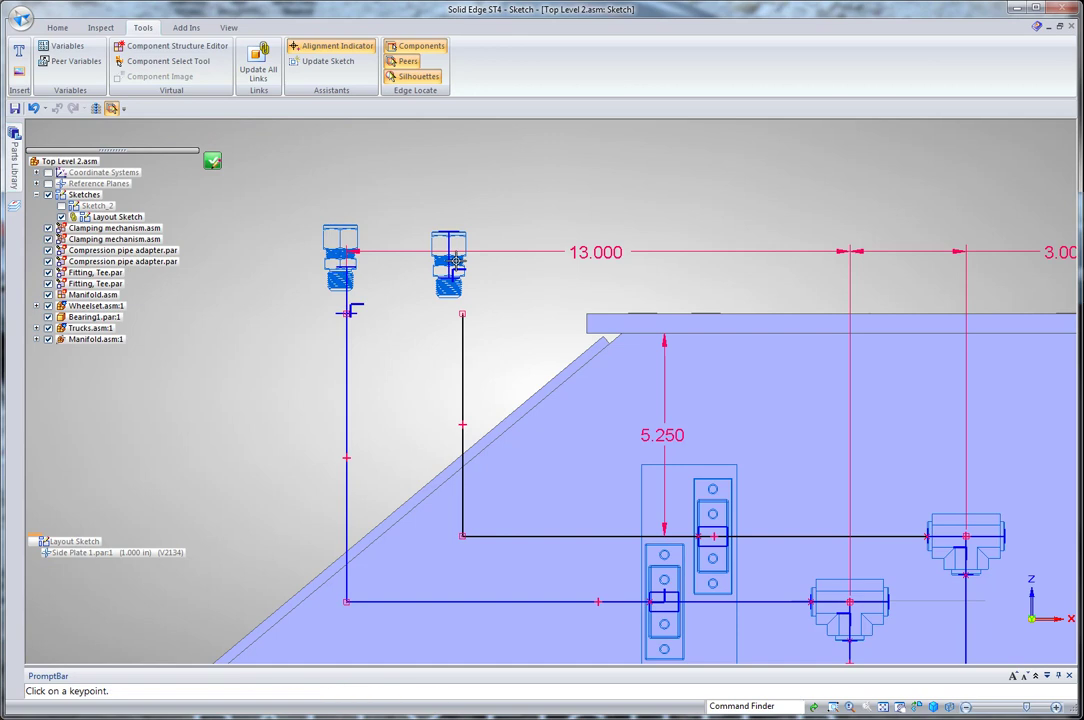
left_click(451, 276)
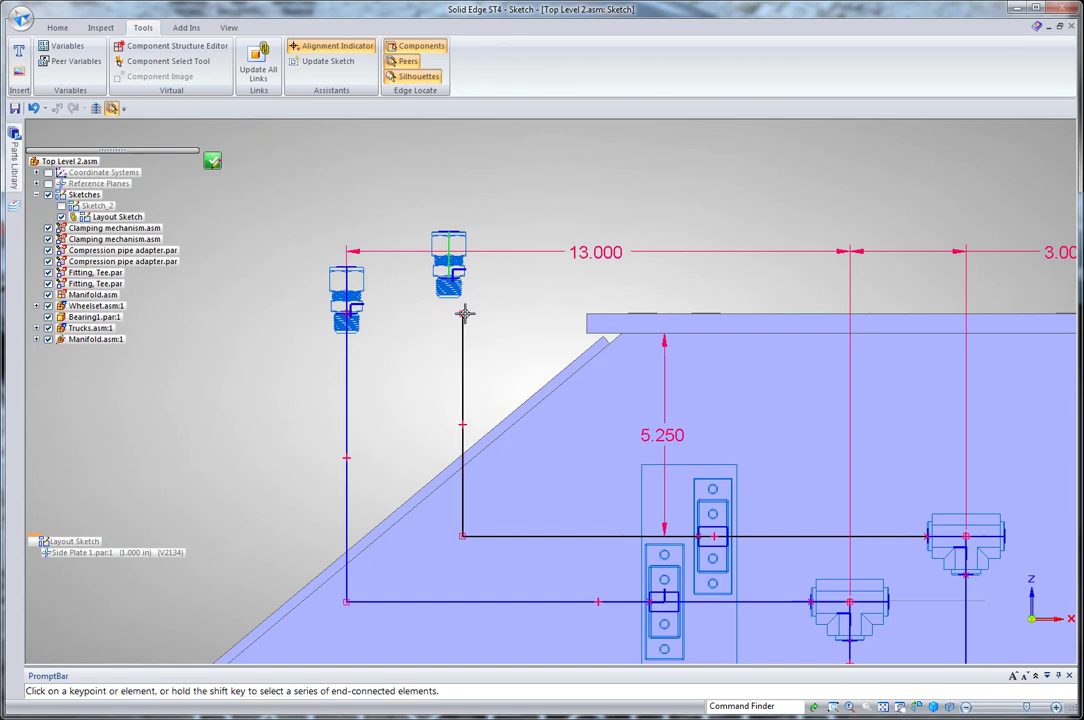
left_click(464, 311)
Place the virtual Manifold.asm with its Layout View sketch just below the open ends of the two lower vertical pipe lines.
scroll(417, 414, "down", 5)
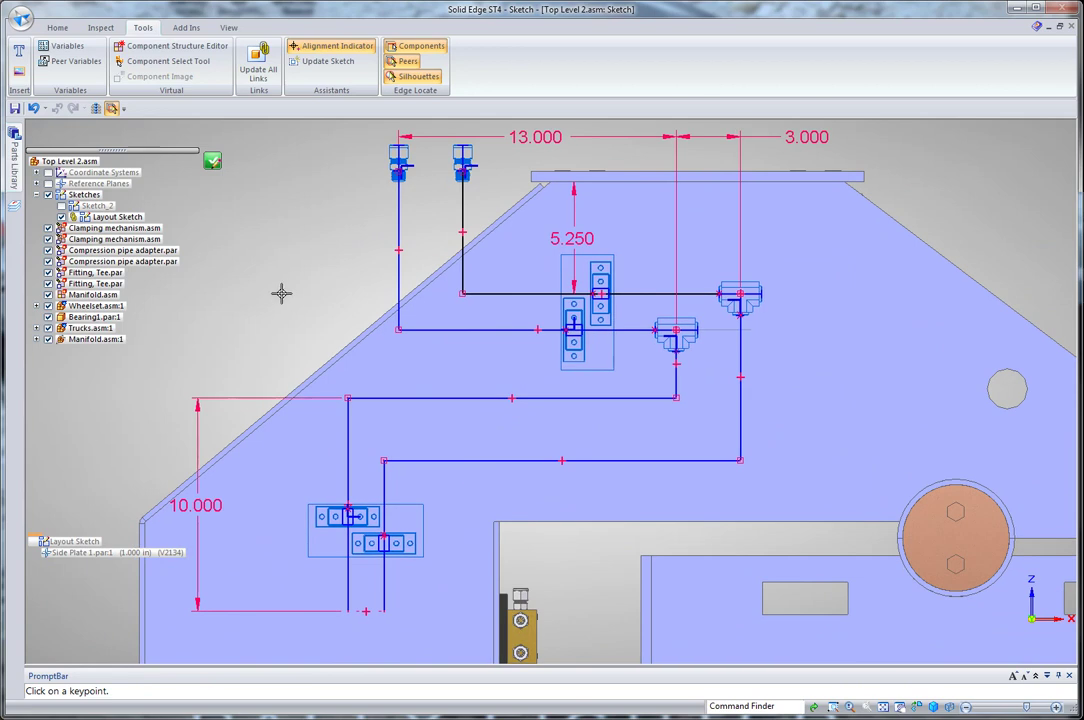
right_click_drag(281, 293, 230, 286)
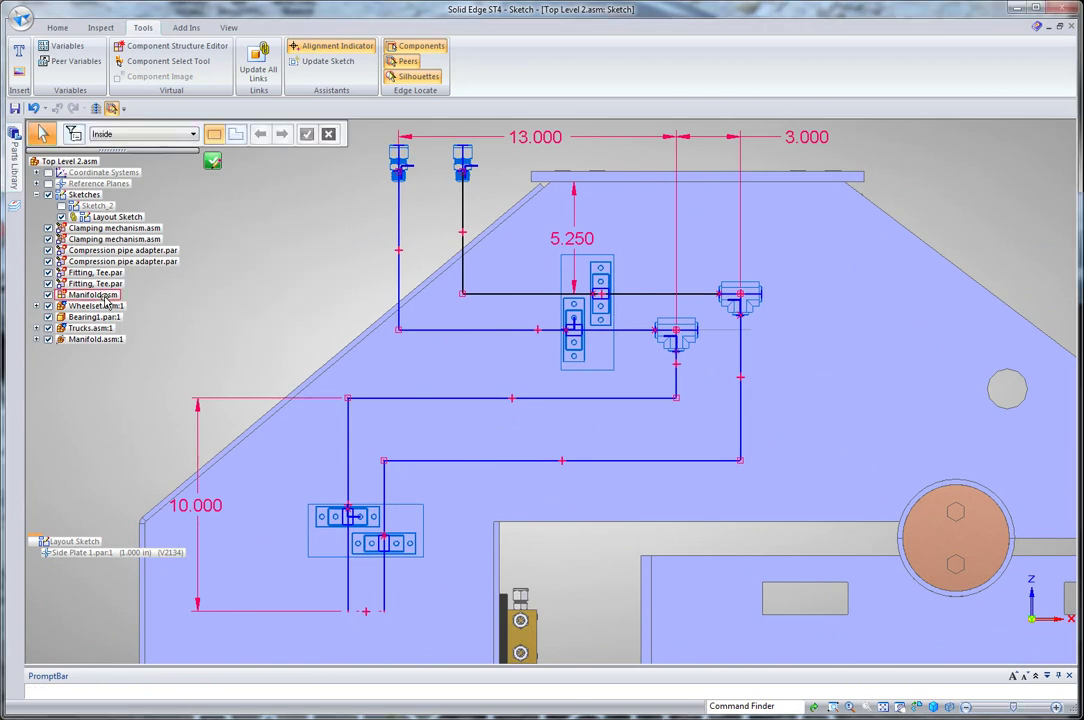
mouse_move(107, 302)
left_mouse_down()
mouse_move(230, 423)
mouse_move(302, 629)
mouse_move(354, 642)
left_mouse_up()
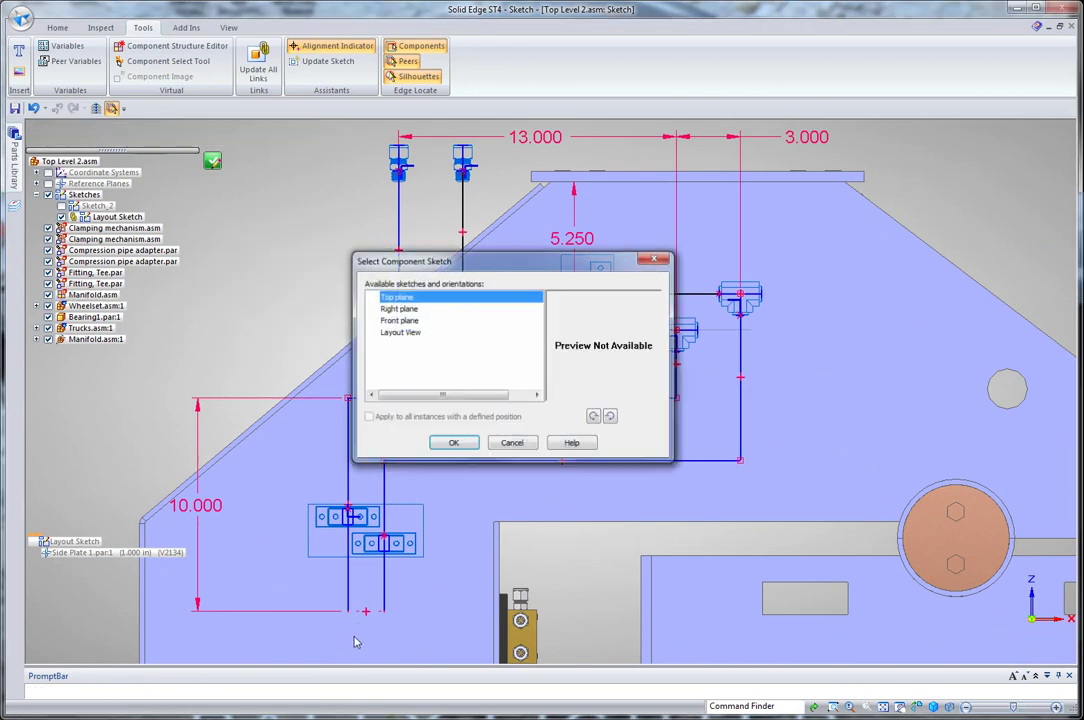
left_click(395, 333)
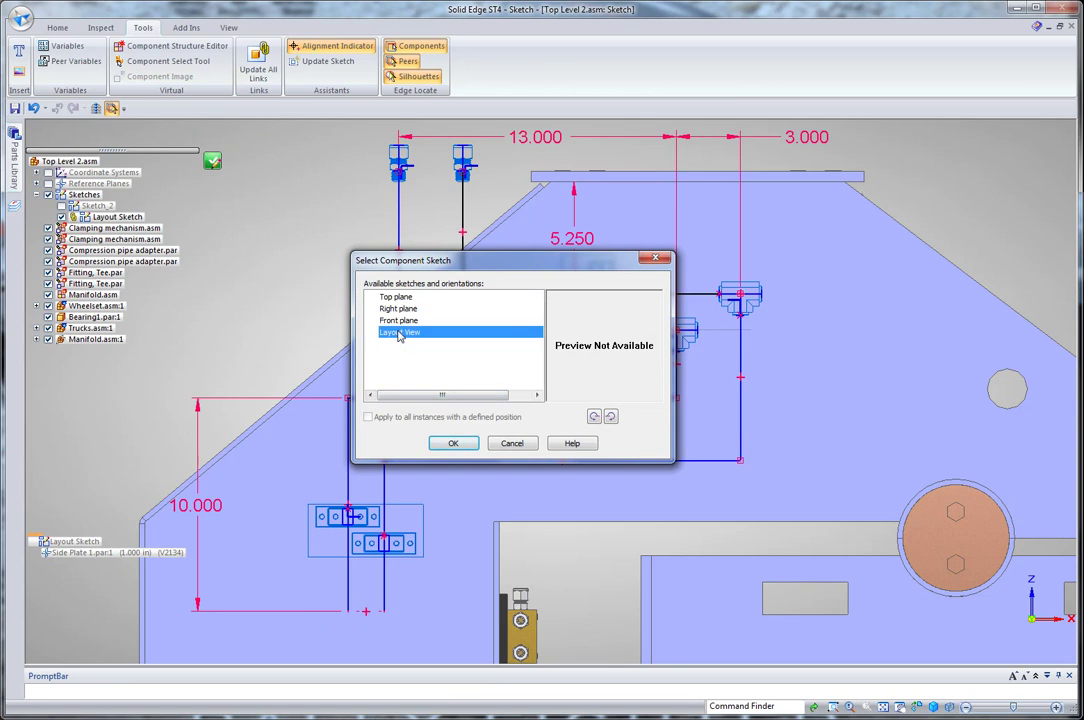
left_click(450, 443)
scroll(409, 600, "down", 1)
middle_click_drag(414, 584, 454, 413, "shift")
left_click(410, 485)
Connect the manifold's upper fitting nearest the outer pipe to the lower endpoint of the outer vertical pipe line.
scroll(465, 418, "up", 1)
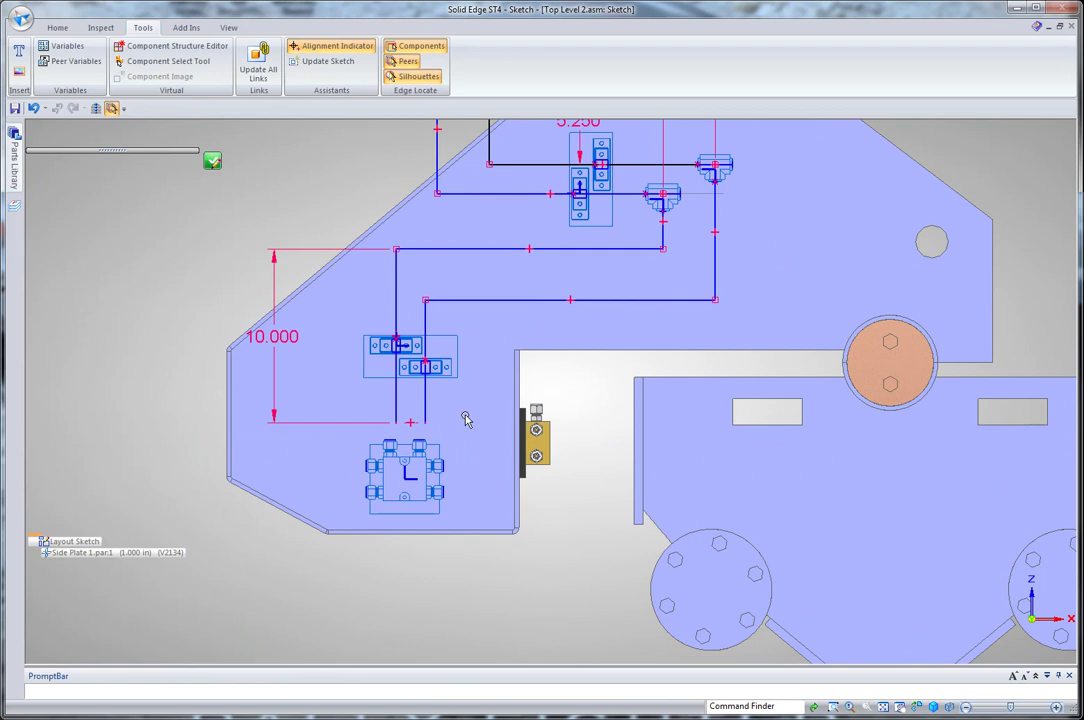
scroll(465, 420, "up", 4)
right_click_drag(496, 410, 500, 449)
left_click(363, 446)
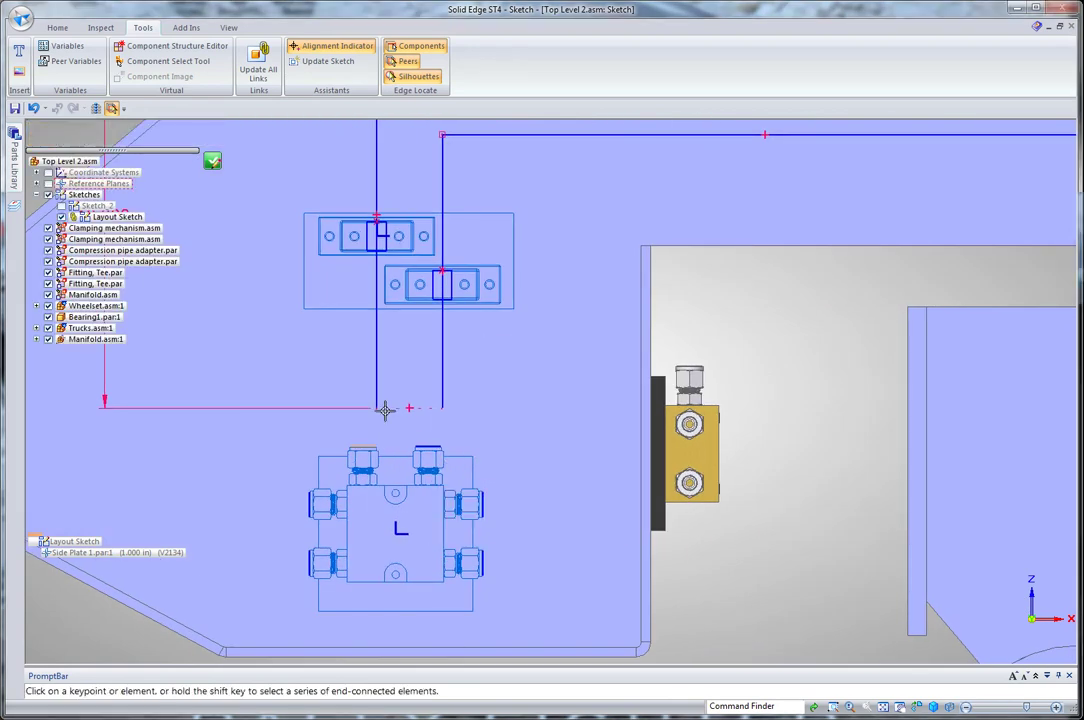
left_click(376, 408)
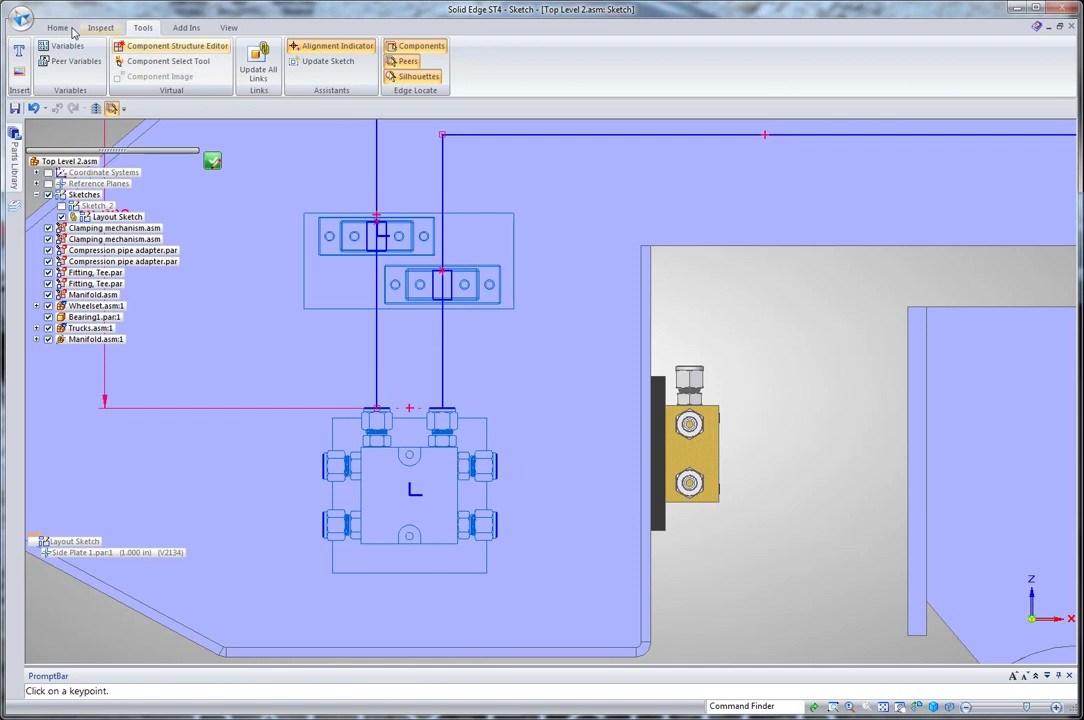
Copy the placed manifold onto the truck's side plate, below the rectangular slot nearest its far end.
left_click(63, 29)
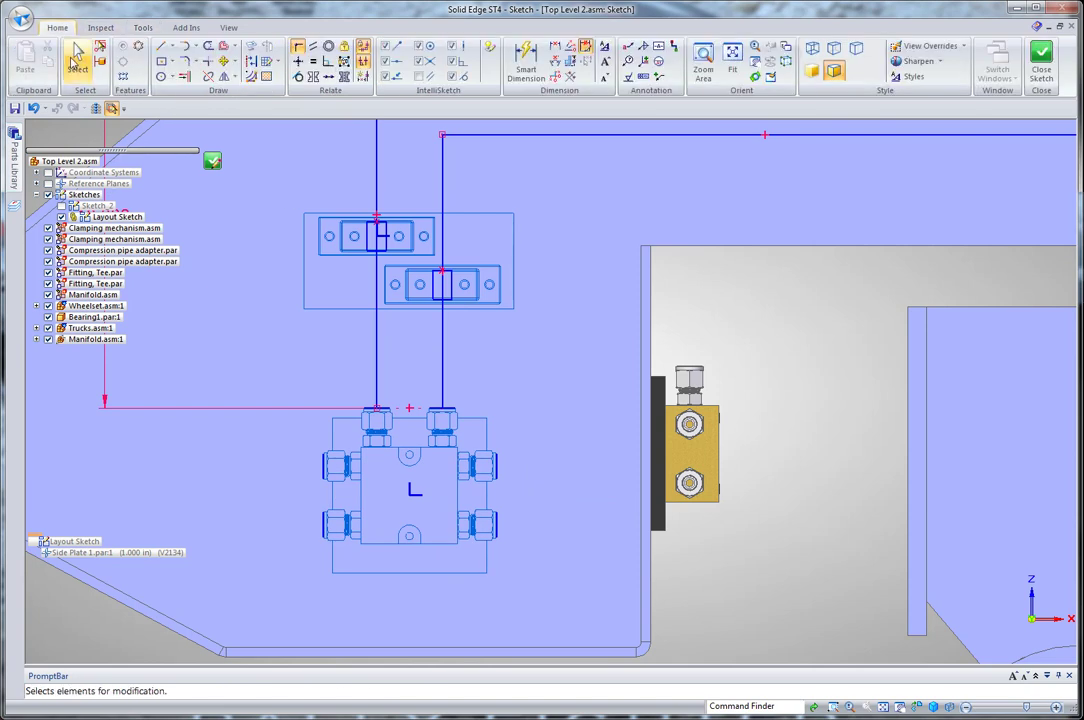
left_click(68, 55)
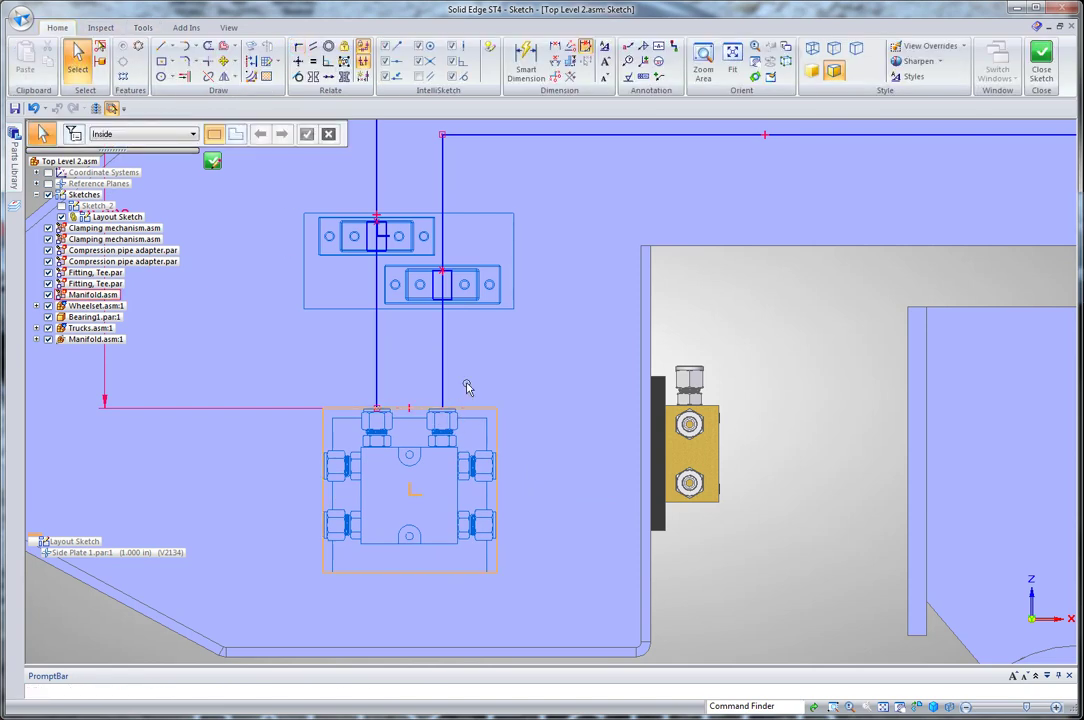
left_click(455, 415)
scroll(468, 418, "down", 3)
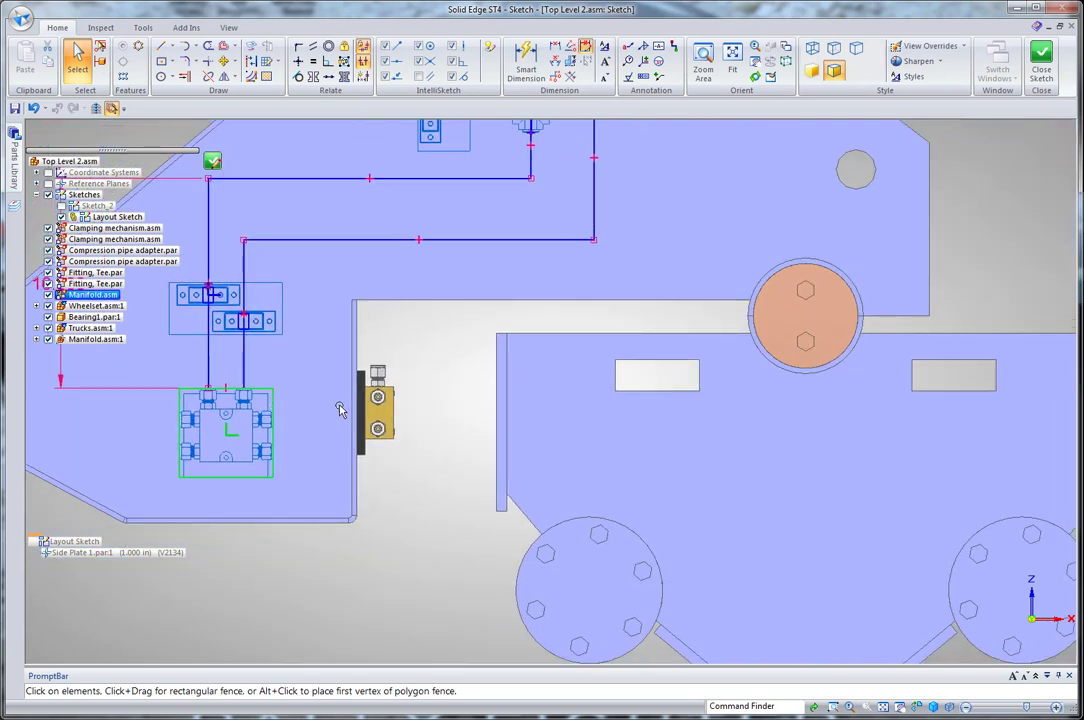
key("Escape")
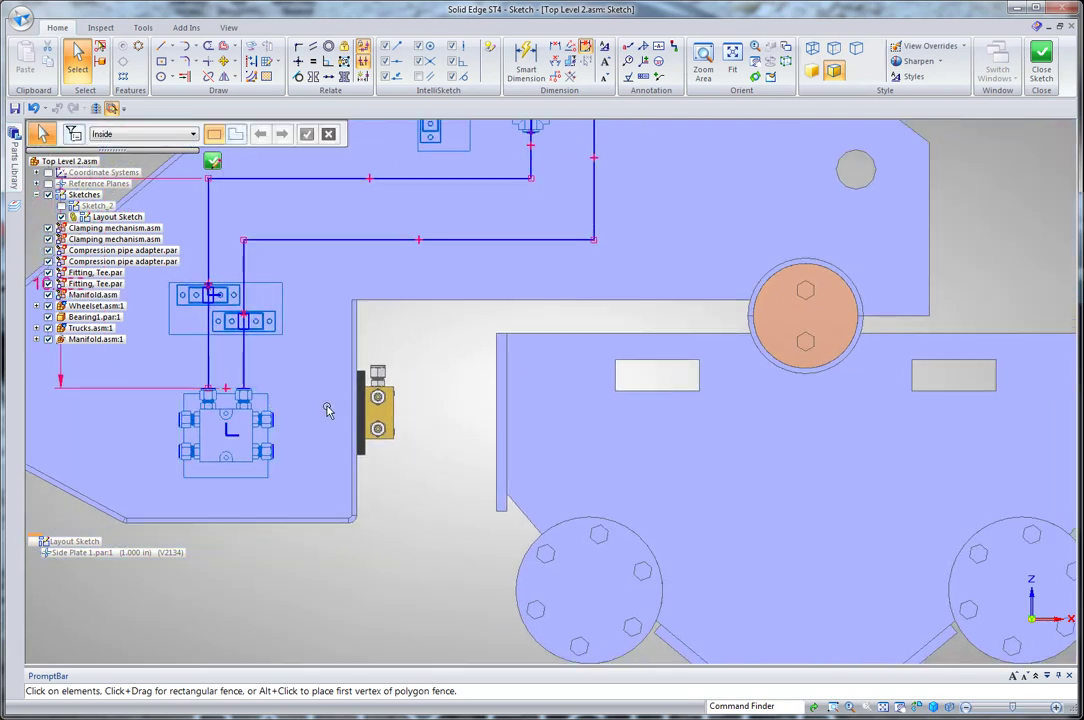
left_click(268, 402)
left_click_drag(970, 426, 986, 426, "ctrl")
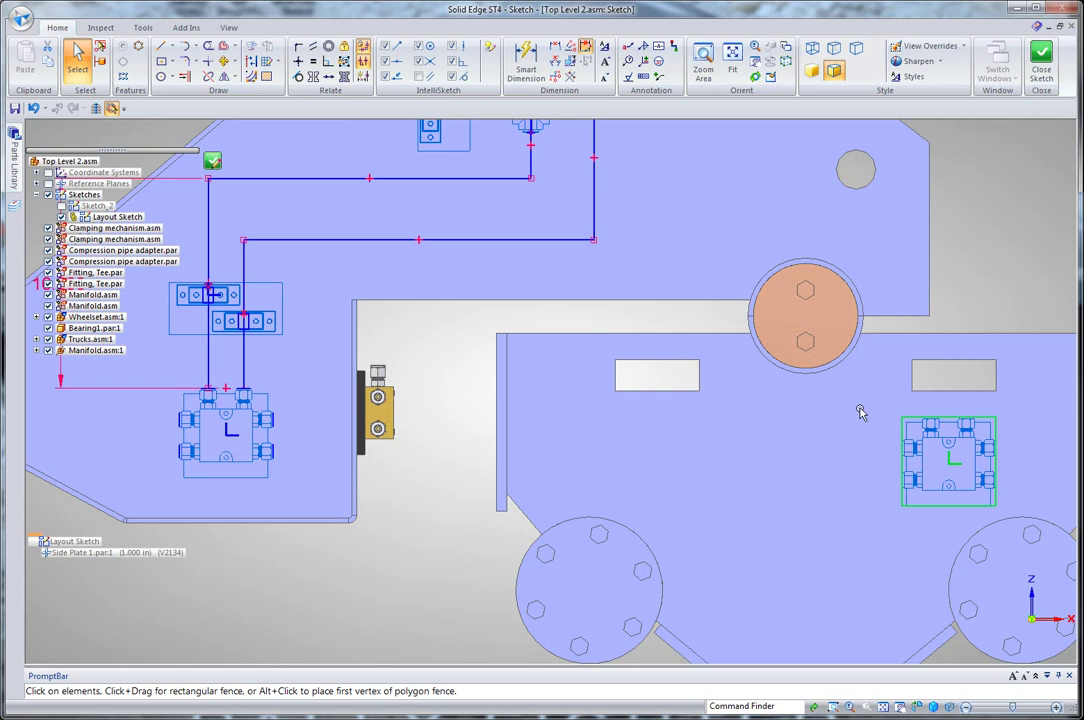
Dimension the horizontal distance from the truck's far end plate to the copied manifold's nearest fitting and set it to 8.000 in.
middle_click_drag(905, 397, 568, 331, "shift")
scroll(594, 354, "up", 1)
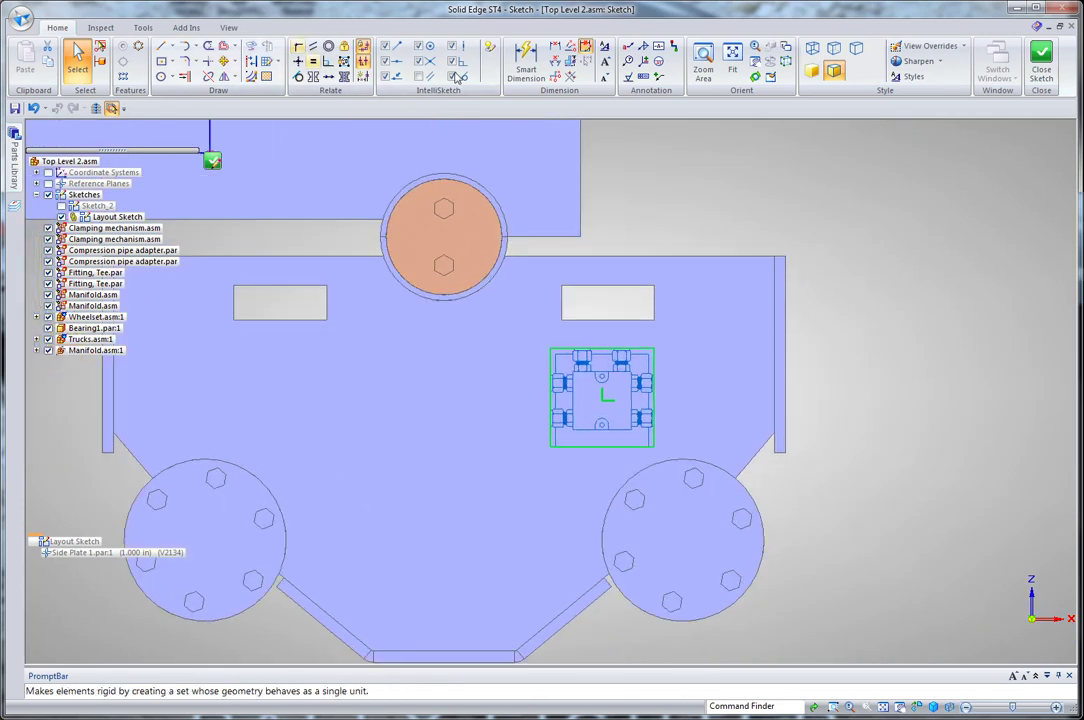
left_click(555, 46)
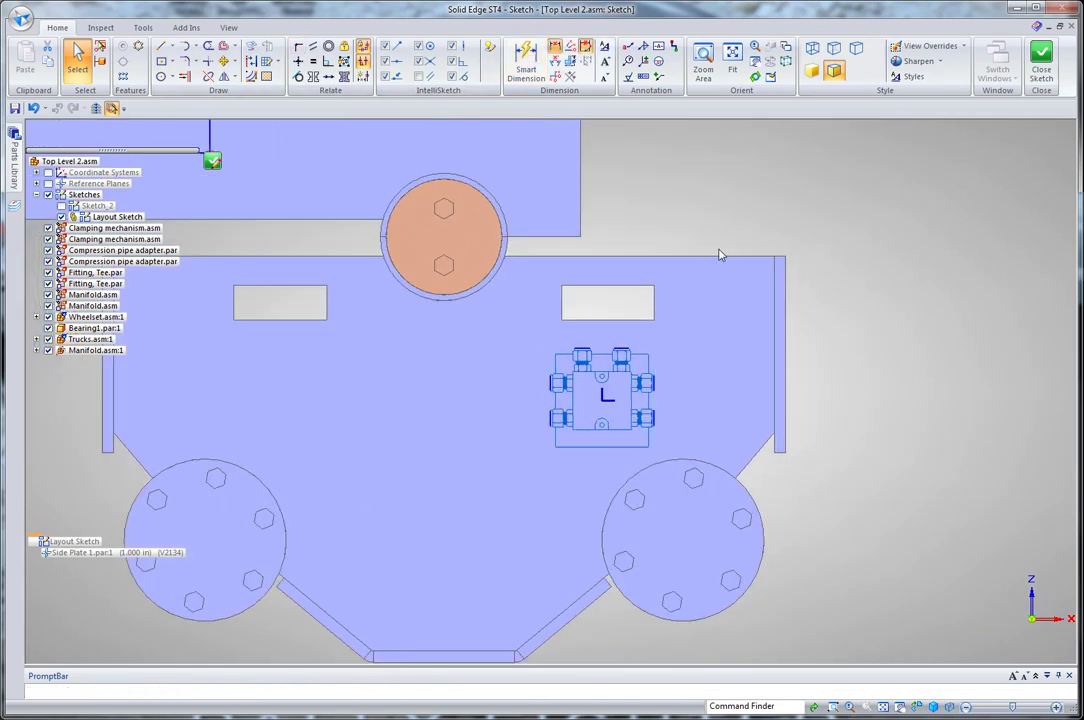
left_click(776, 283)
left_click(655, 377)
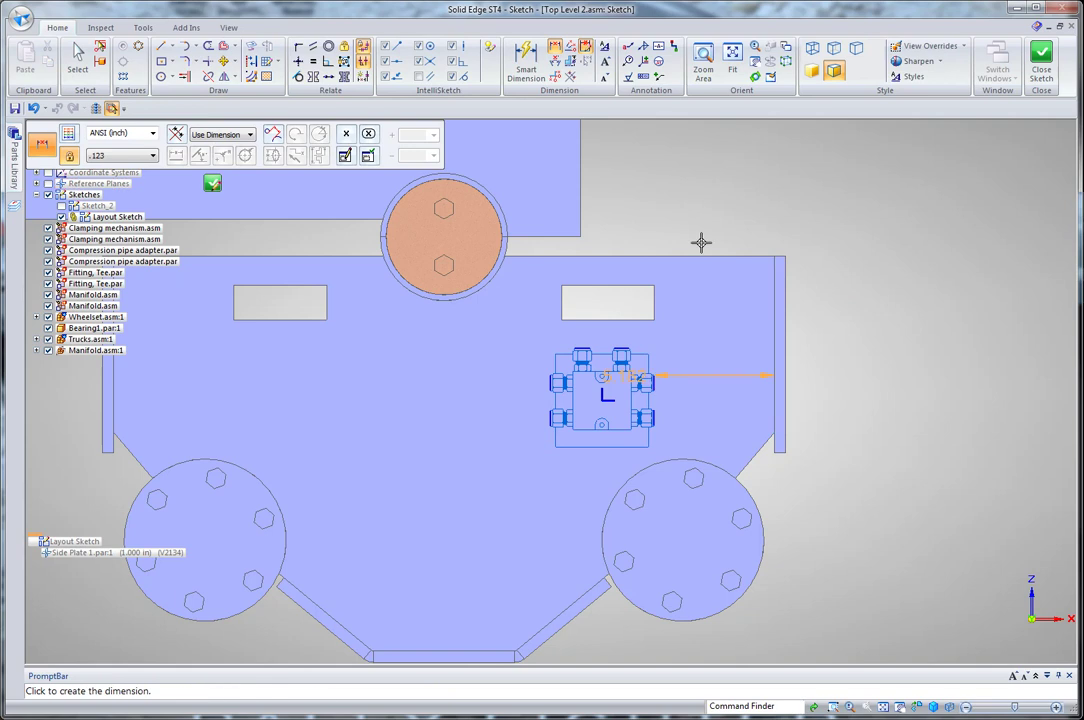
left_click(710, 205)
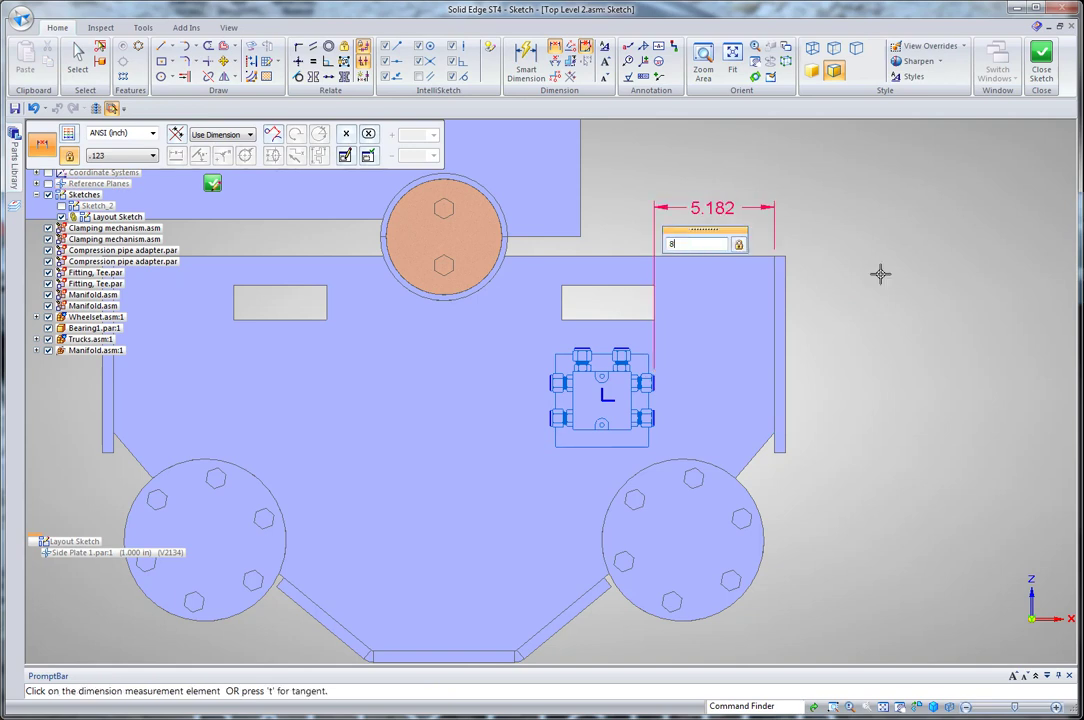
key("Return")
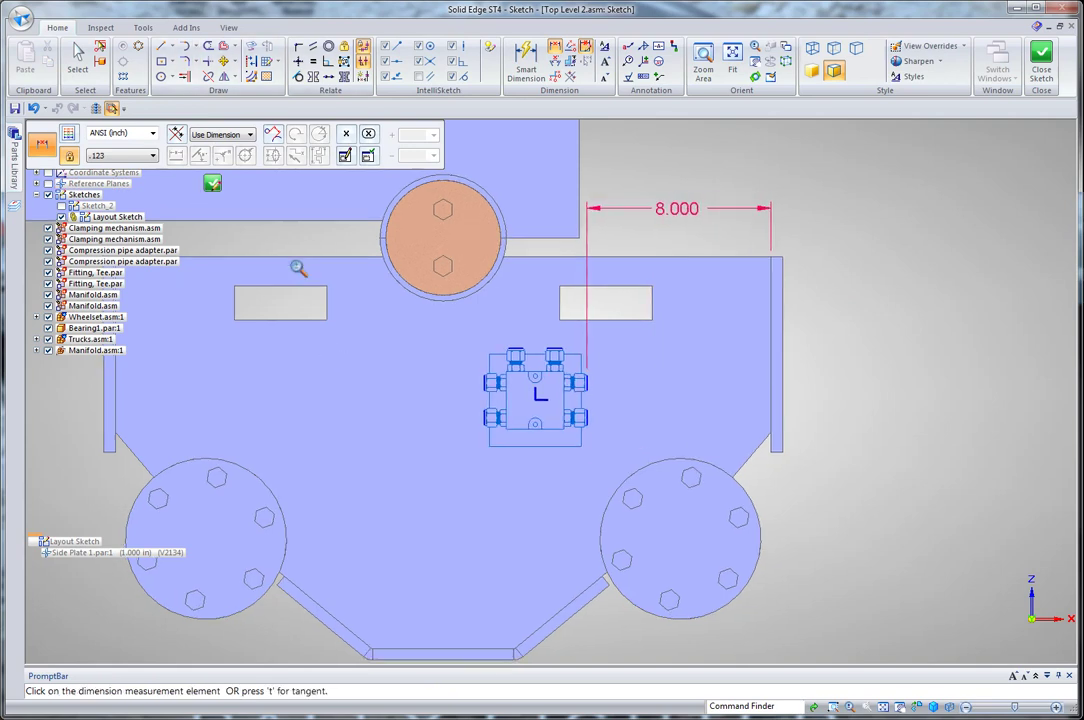
Close the Layout Sketch and return to the Top Level 2.asm assembly.
scroll(298, 268, "down", 4)
left_click(213, 184)
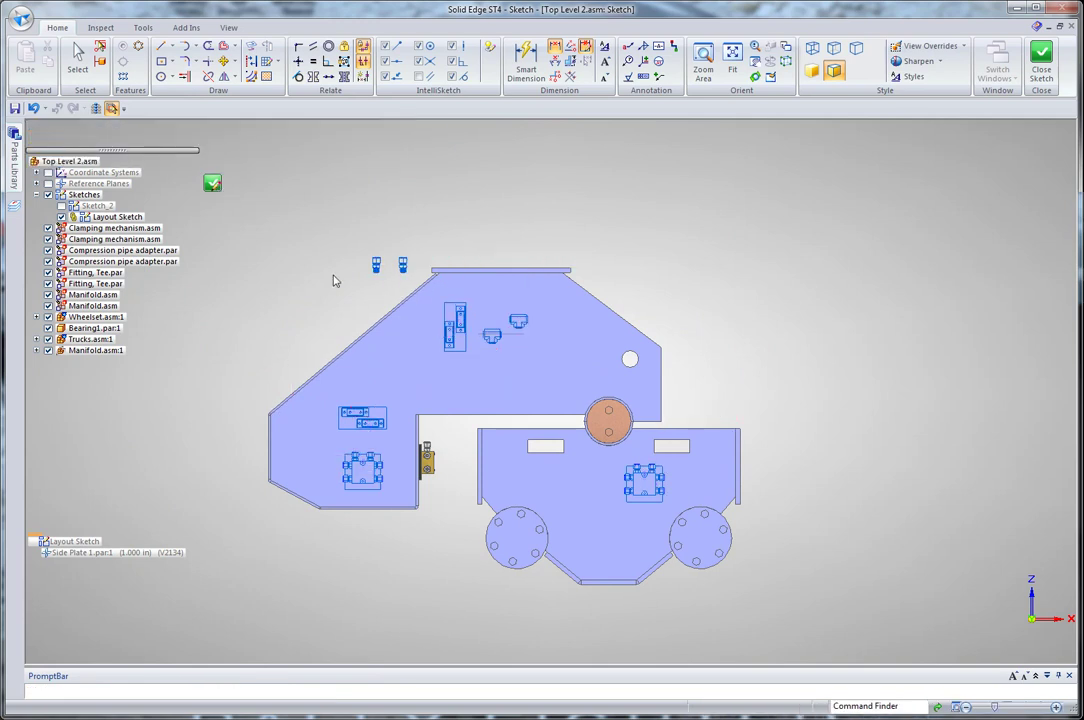
left_click(130, 134)
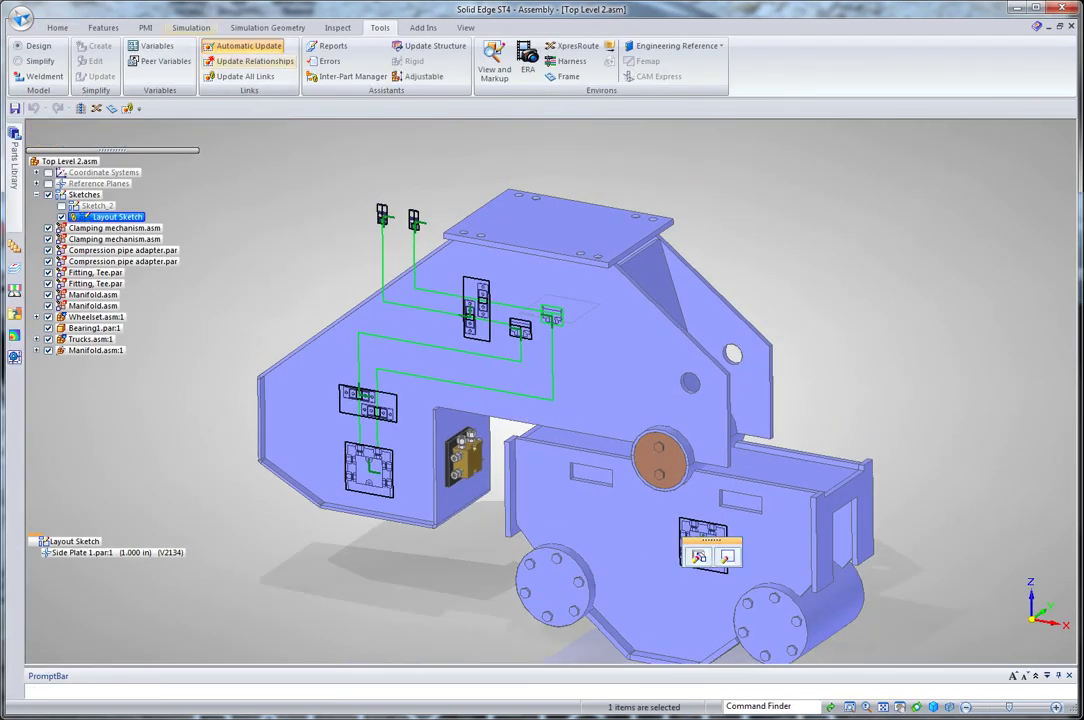
Publish the virtual components as real parts and assemblies, with pre-defined components using simplified representations.
left_click(57, 28)
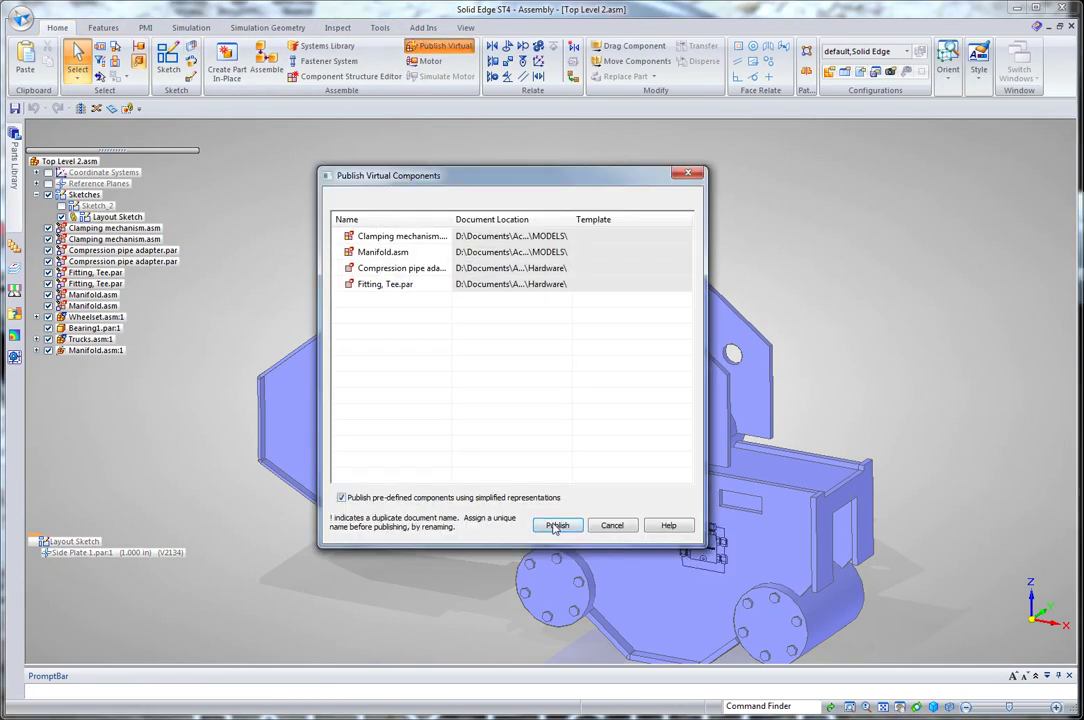
left_click(555, 527)
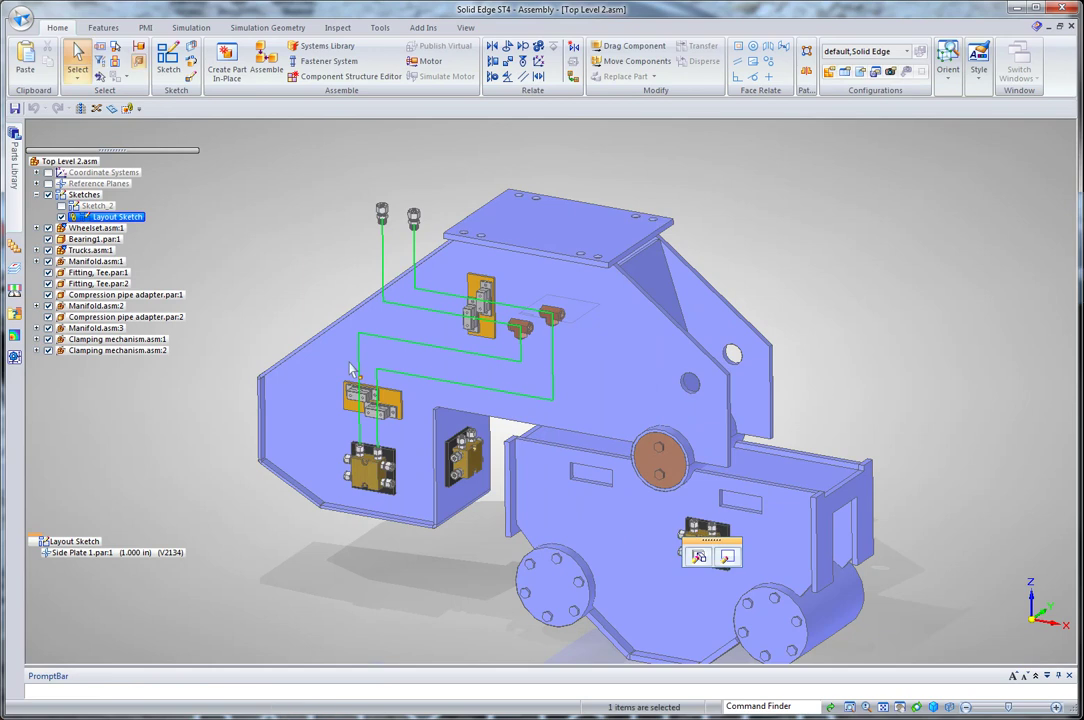
left_click(278, 244)
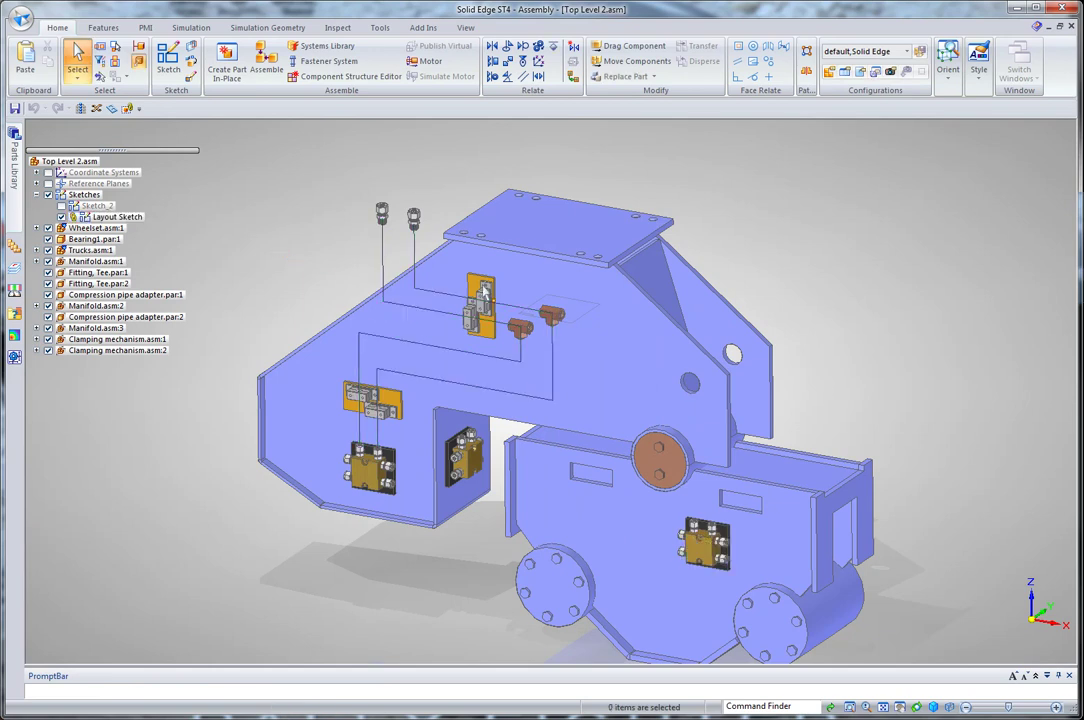
Enter the XpresRoute environment and create a Steel CR1020 tube named Tube1 along the outer pipe path with default sizes.
scroll(484, 290, "up", 3)
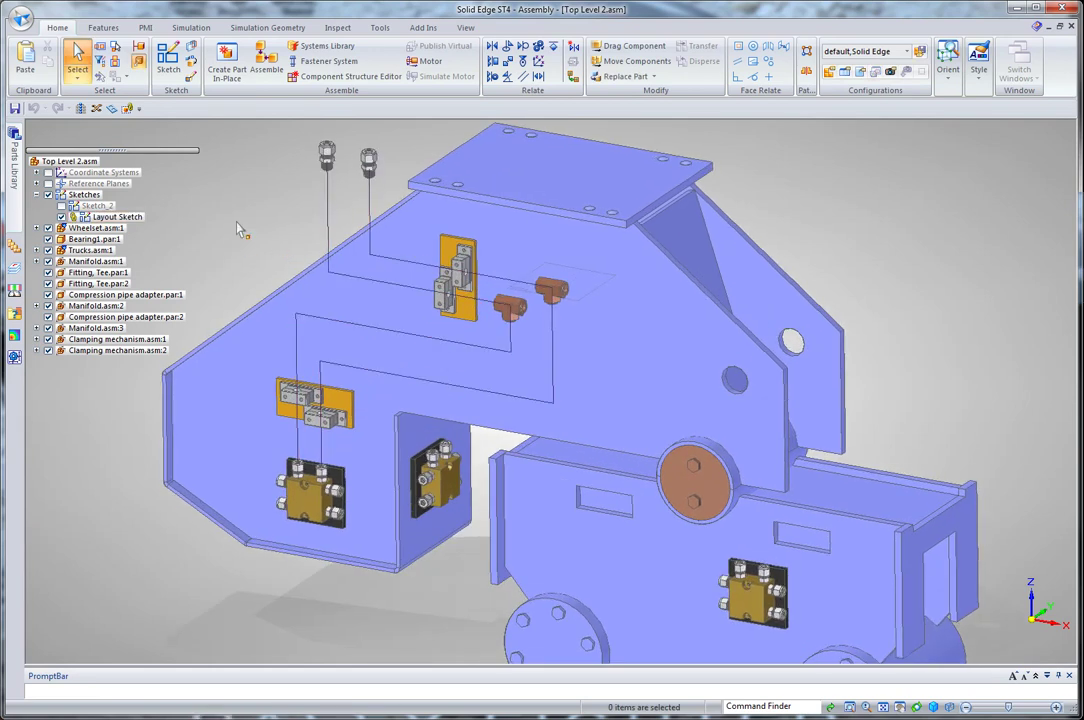
left_click(380, 27)
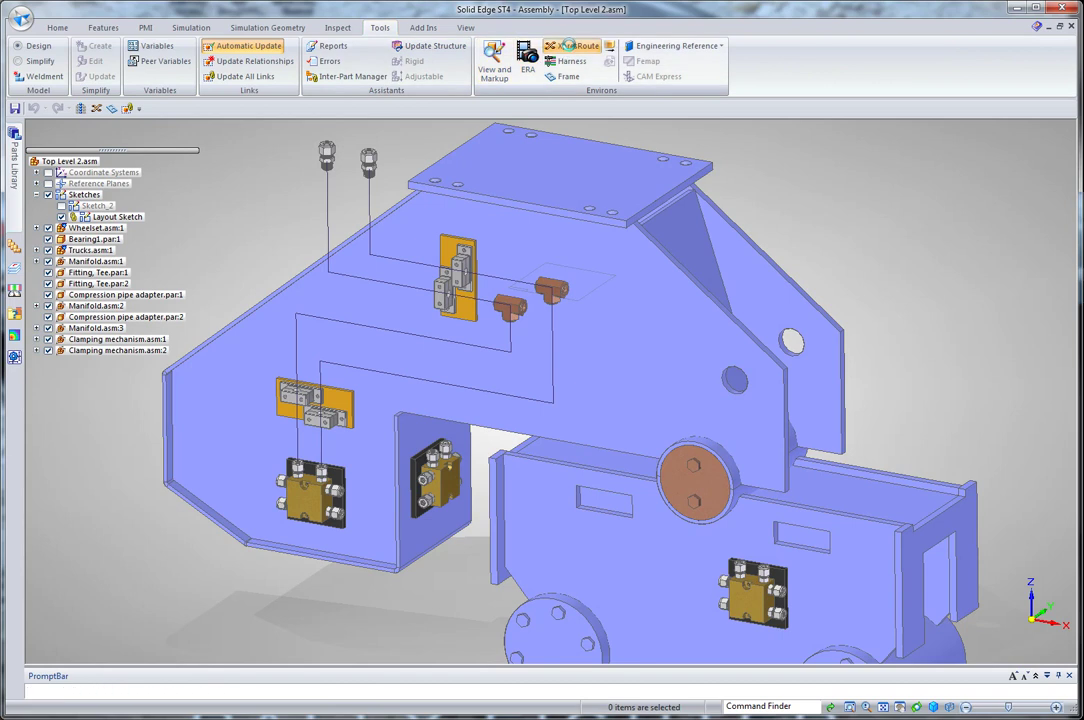
left_click(567, 46)
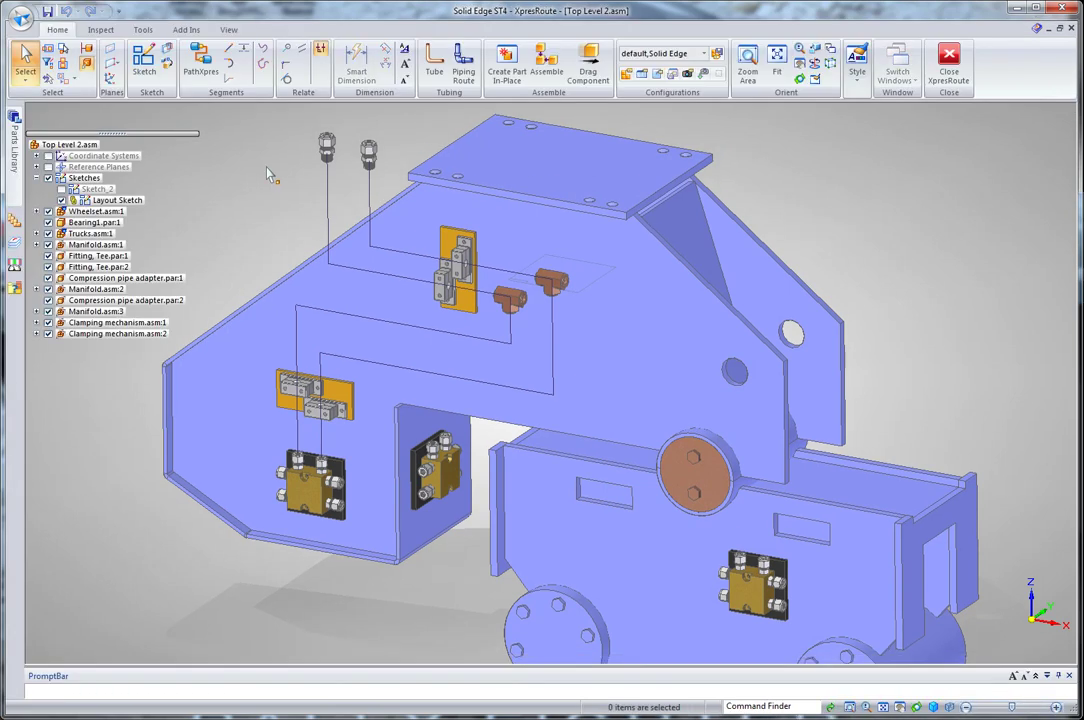
left_click(434, 62)
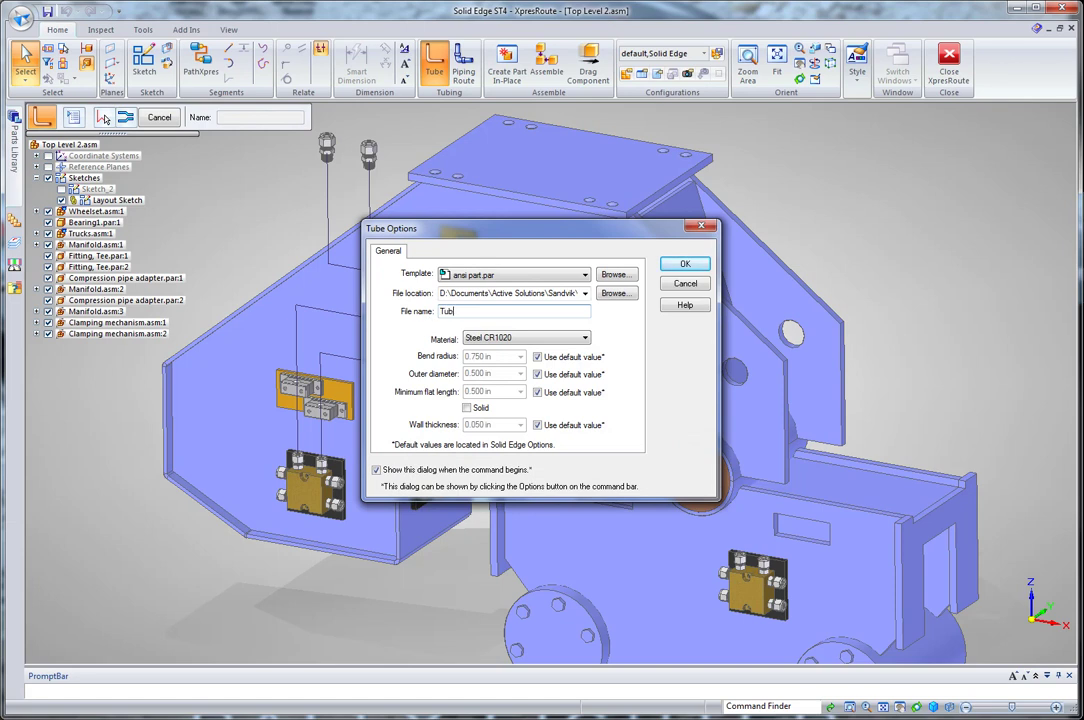
left_click(328, 185)
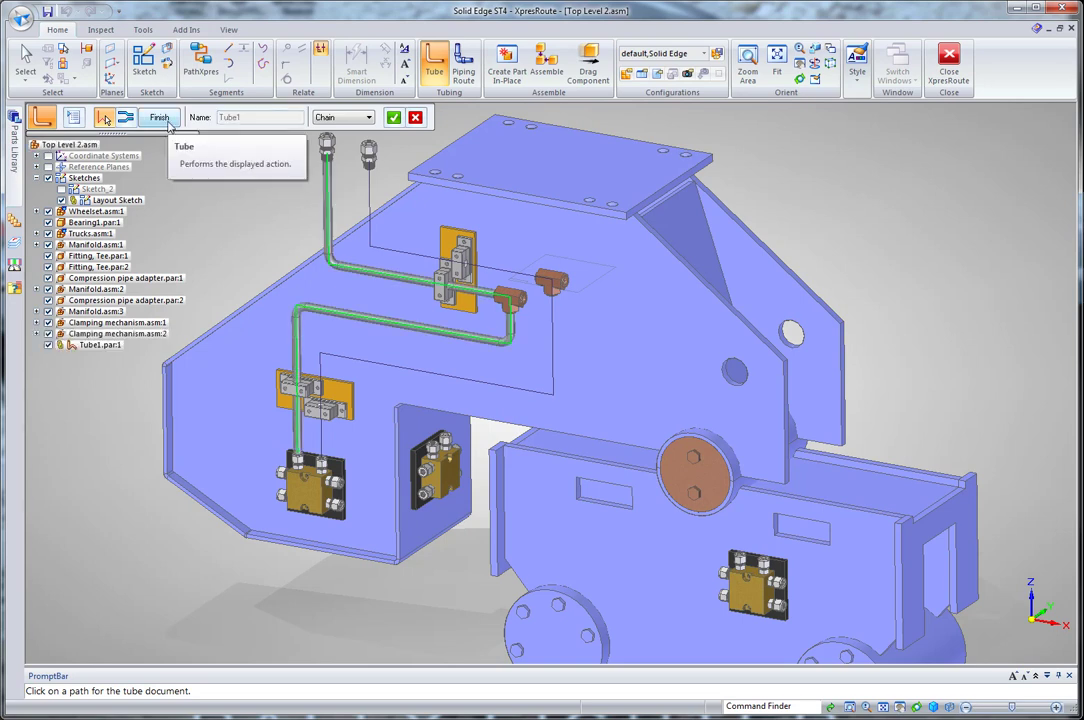
left_click(169, 120)
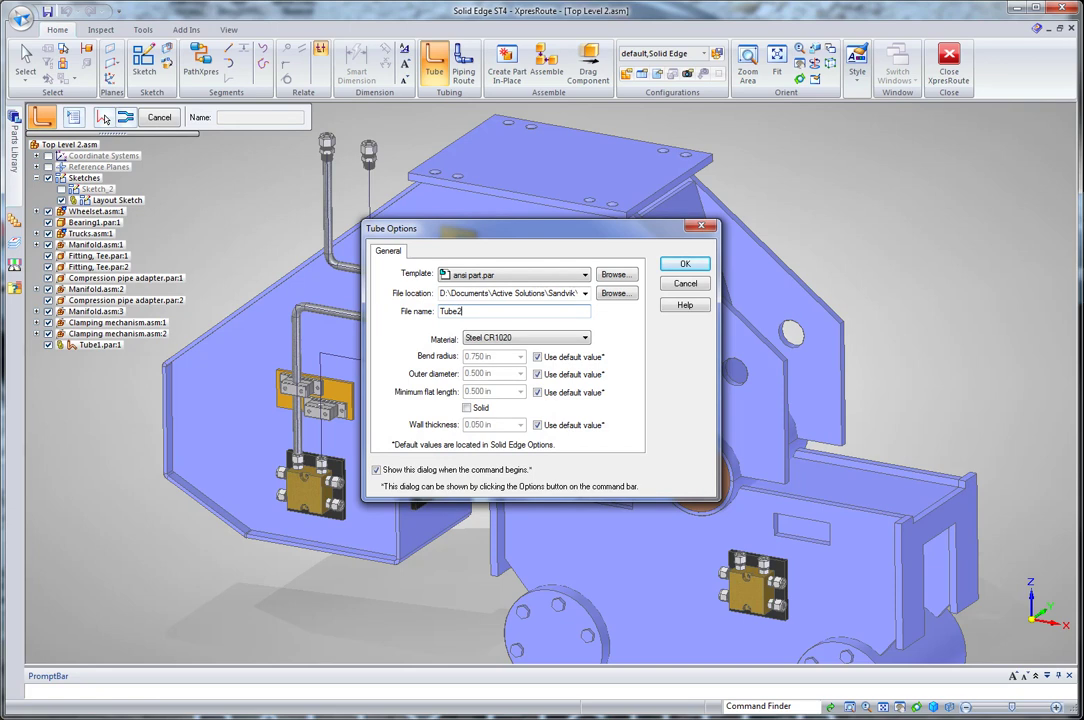
Create a second tube named Tube2 along the inner pipe path with the same options, and return to the assembly.
left_click(685, 264)
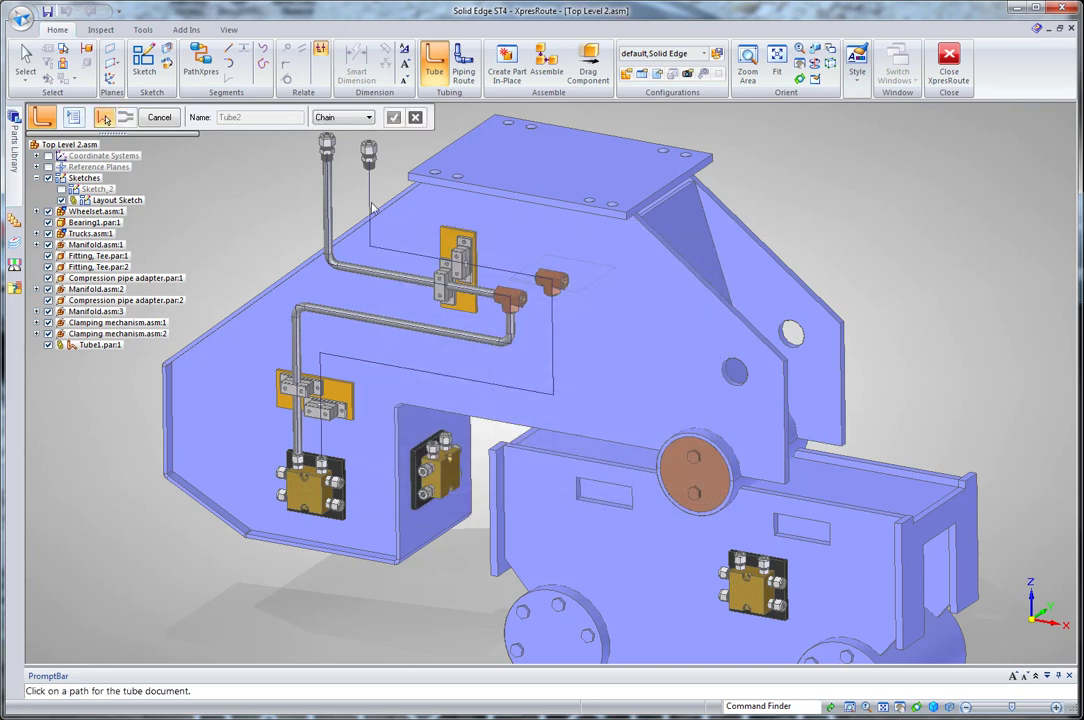
left_click(370, 207)
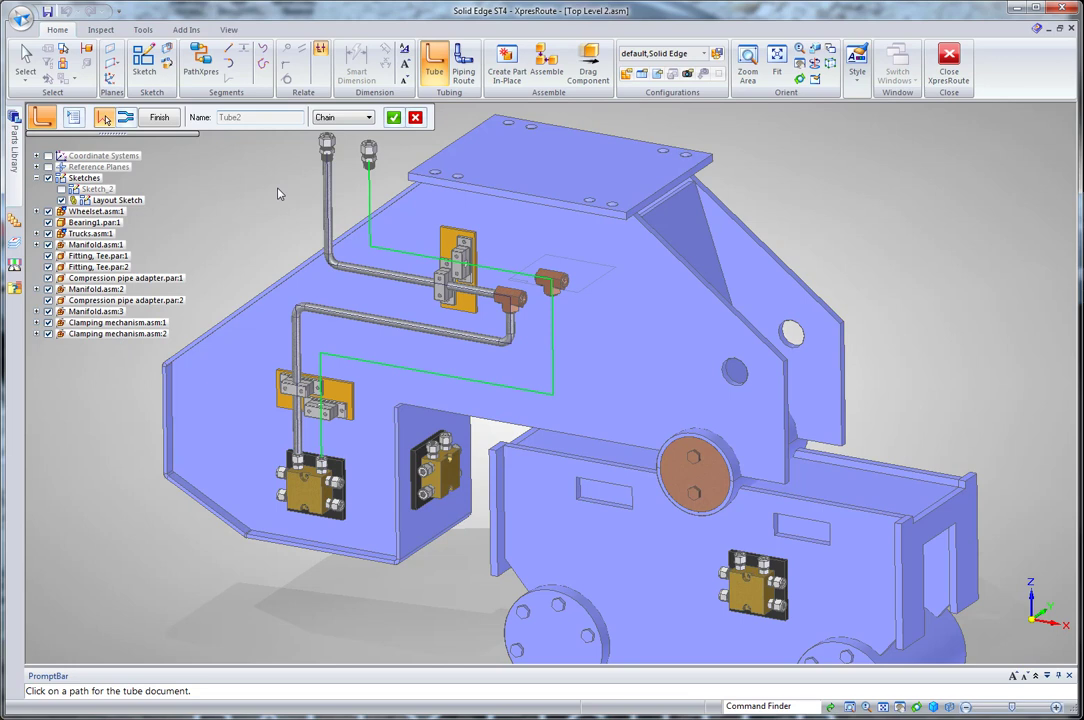
left_click(170, 117)
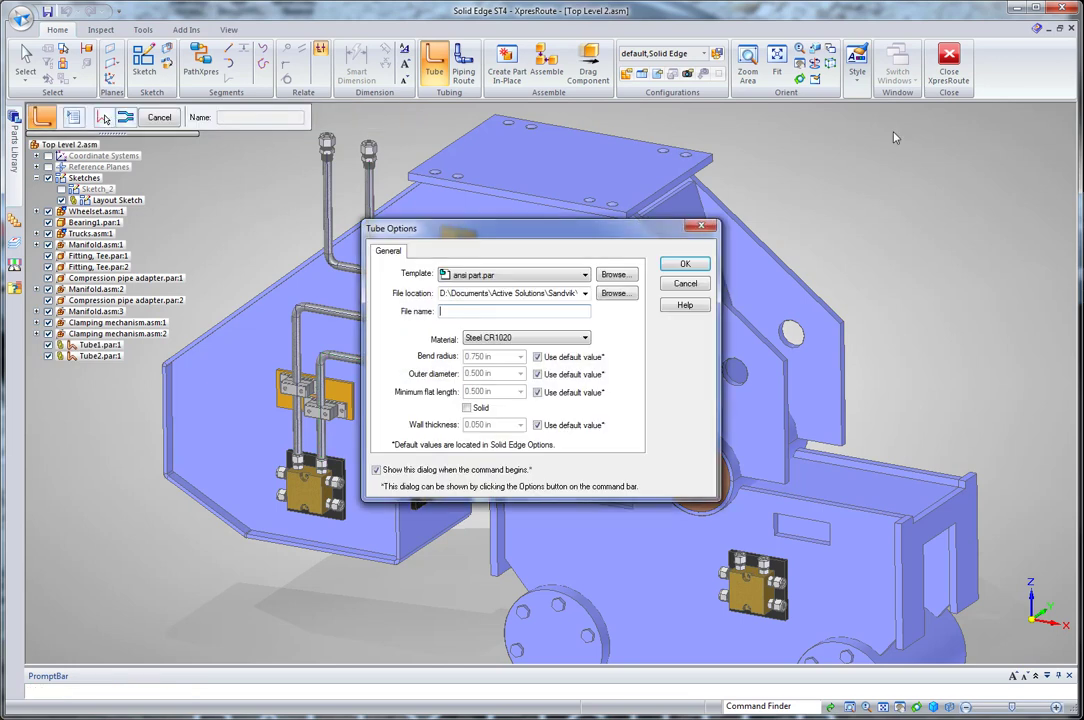
left_click(700, 281)
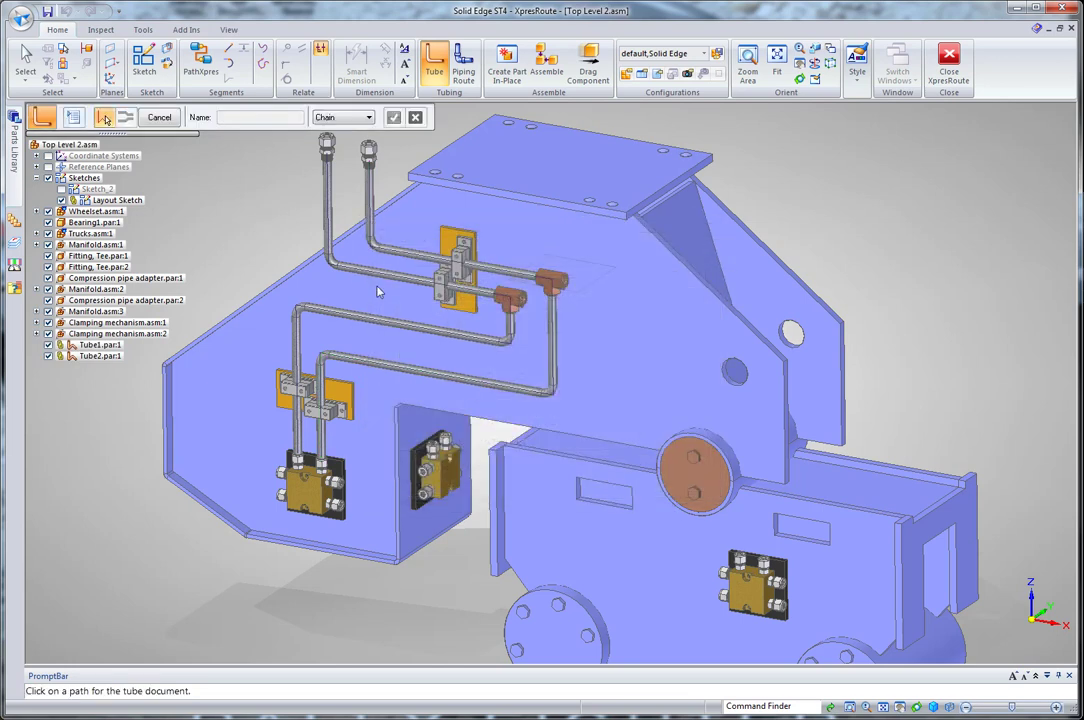
left_click(949, 60)
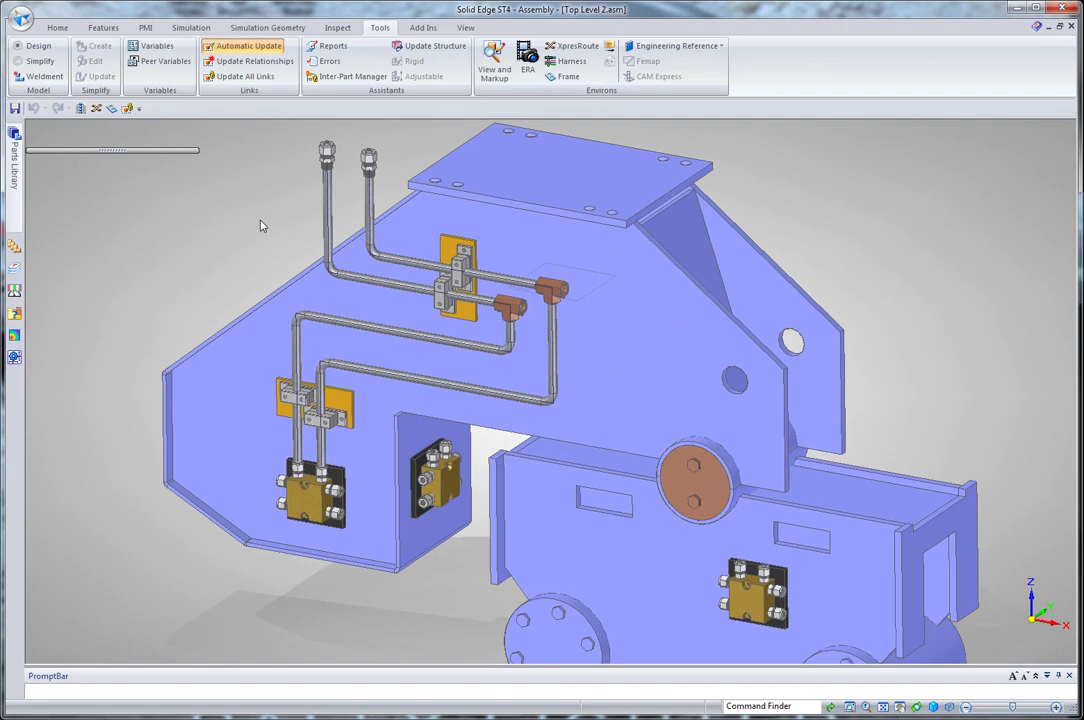
Start the Relationship Assistant against a second set and define set 1 as both tees, adapters and clamping mechanisms plus Manifold.asm:2 and Manifold.asm:3.
left_click(57, 27)
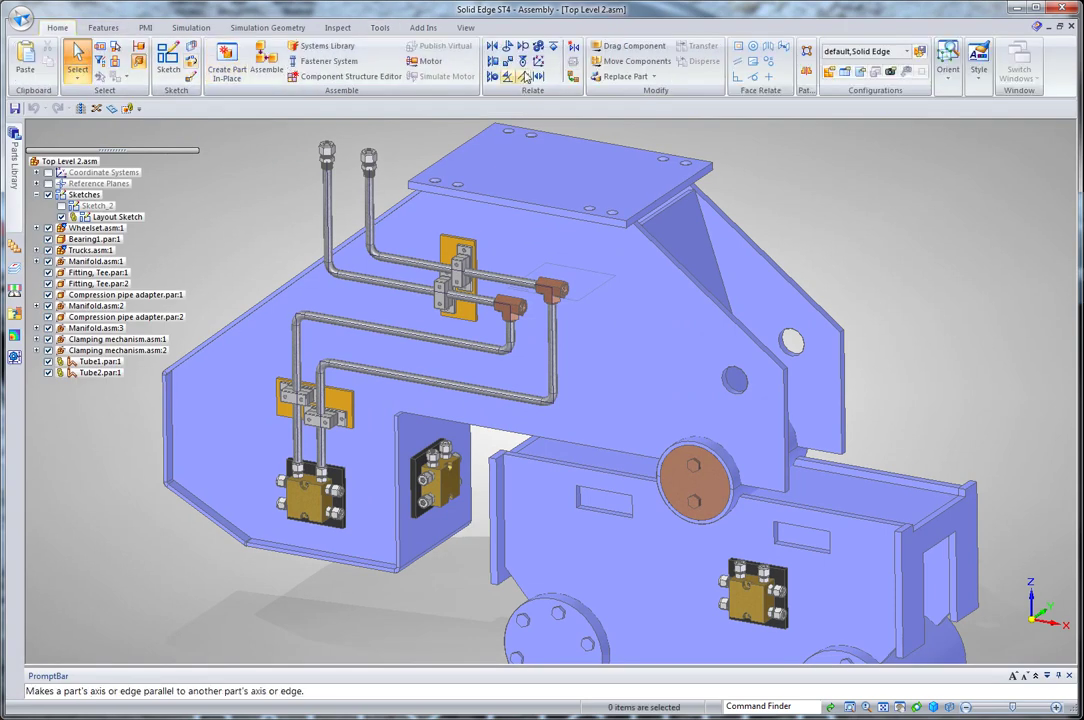
left_click(573, 47)
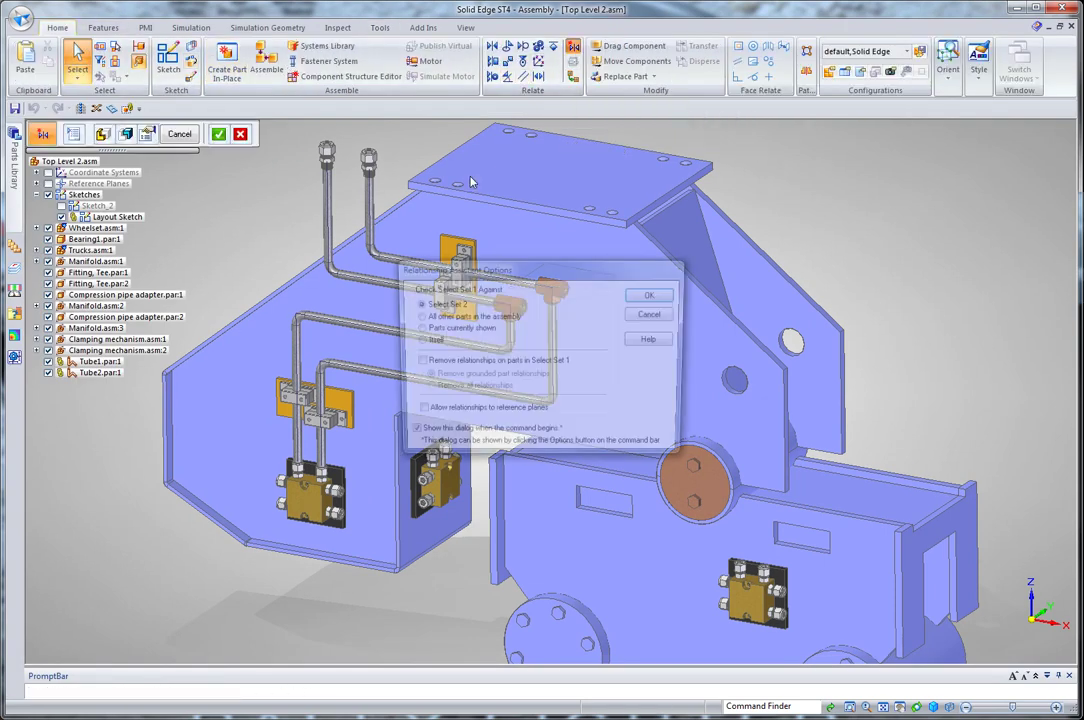
left_click(640, 297)
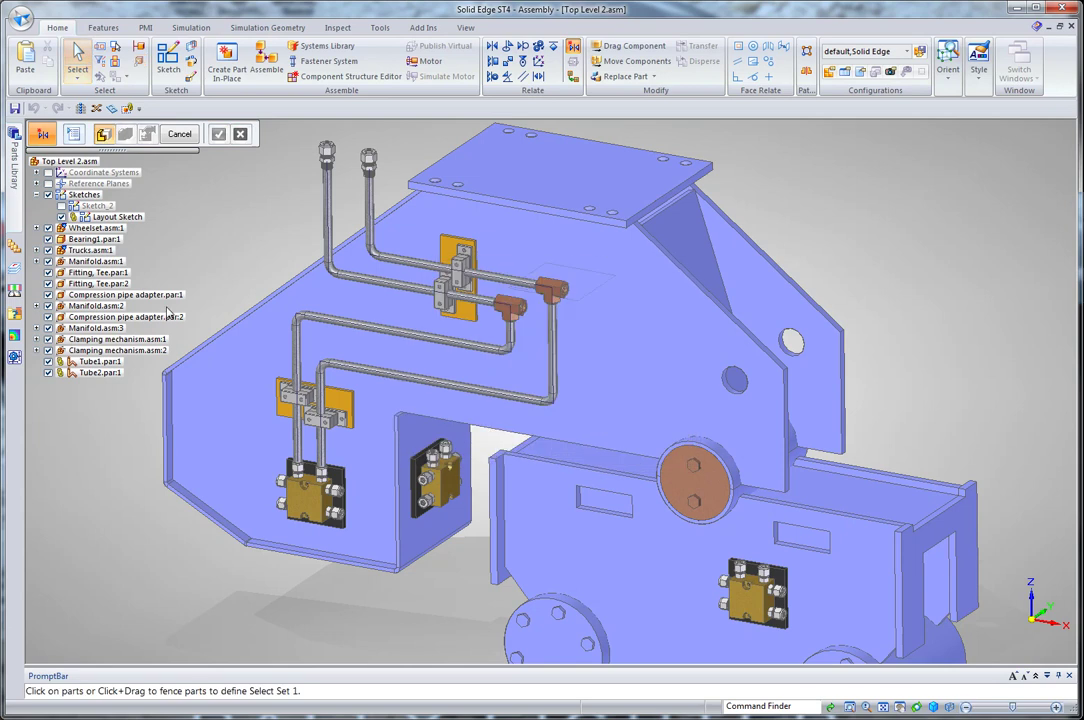
left_click(97, 272)
left_click(97, 283, "ctrl")
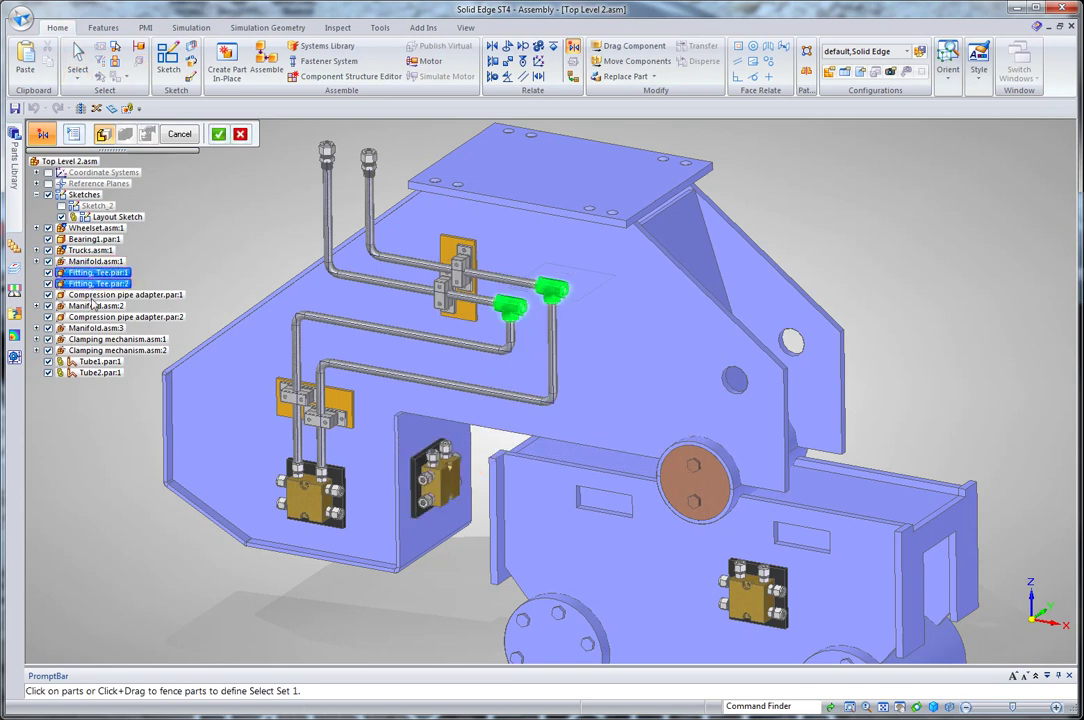
left_click(120, 294, "ctrl")
left_click(94, 306)
left_click(100, 317)
left_click(100, 328)
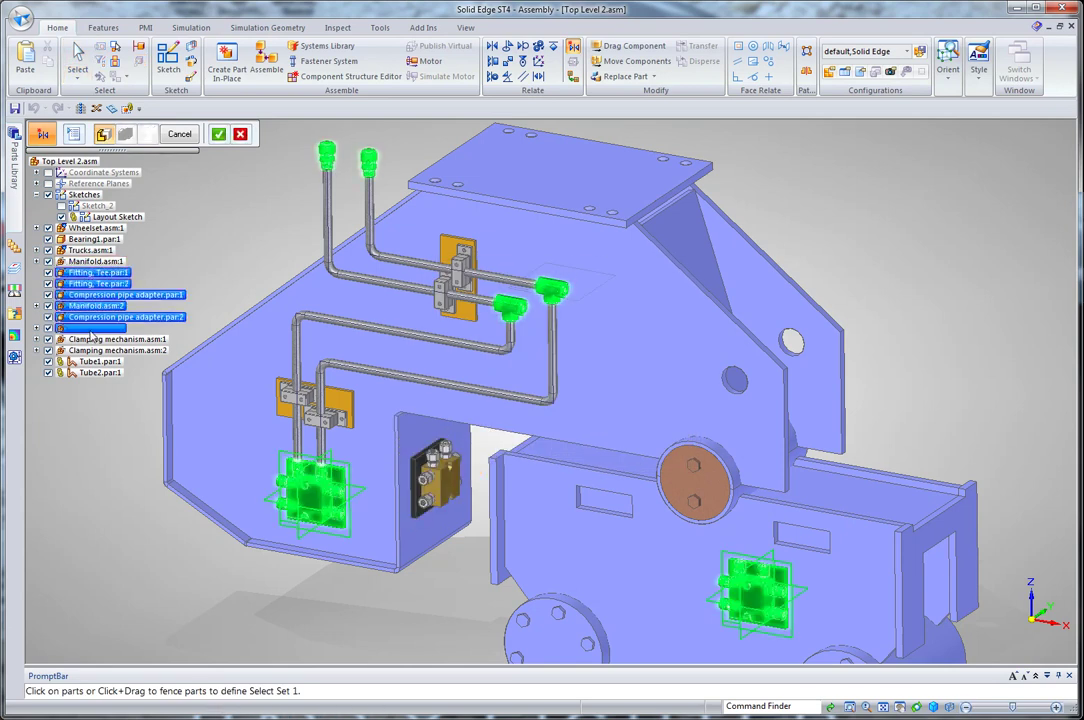
left_click(108, 339)
left_click(112, 350)
left_click(218, 134)
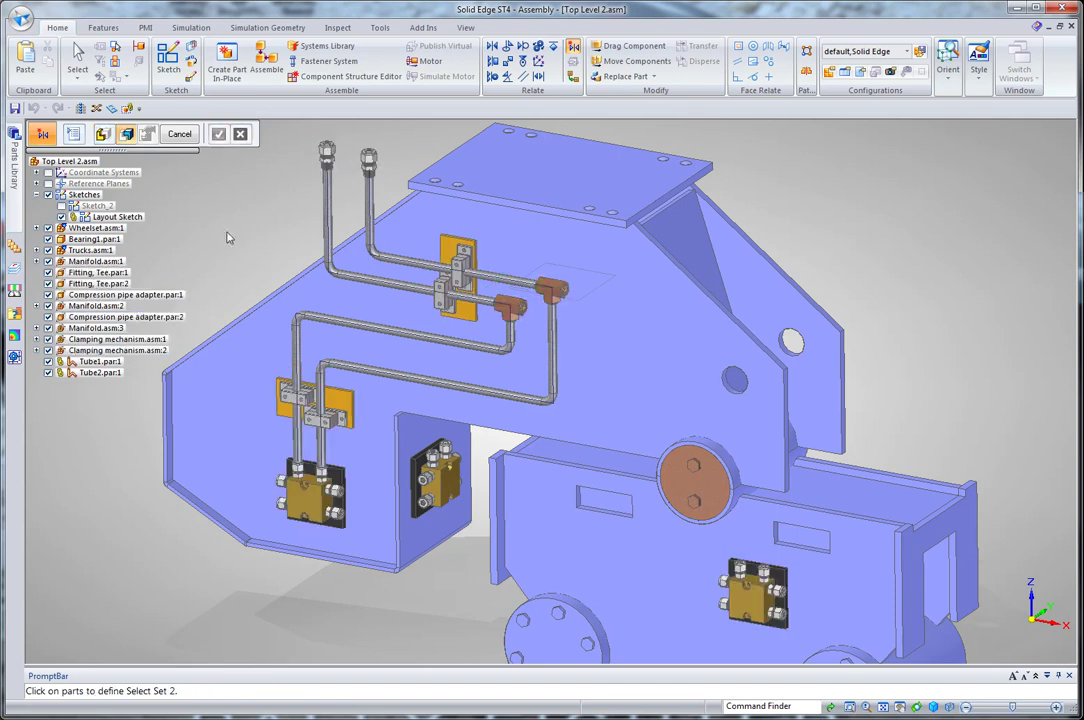
Define both tubes as set 2, then process and accept the Axial Align relationships between the two sets.
left_click(97, 373)
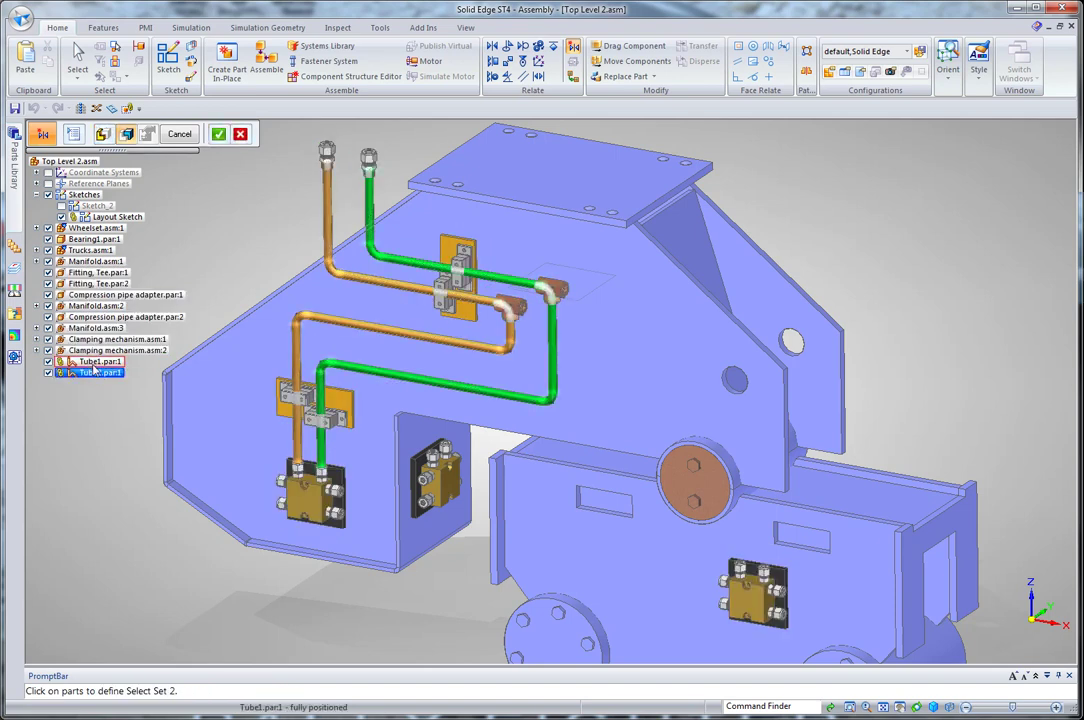
left_click(100, 362)
left_click(218, 133)
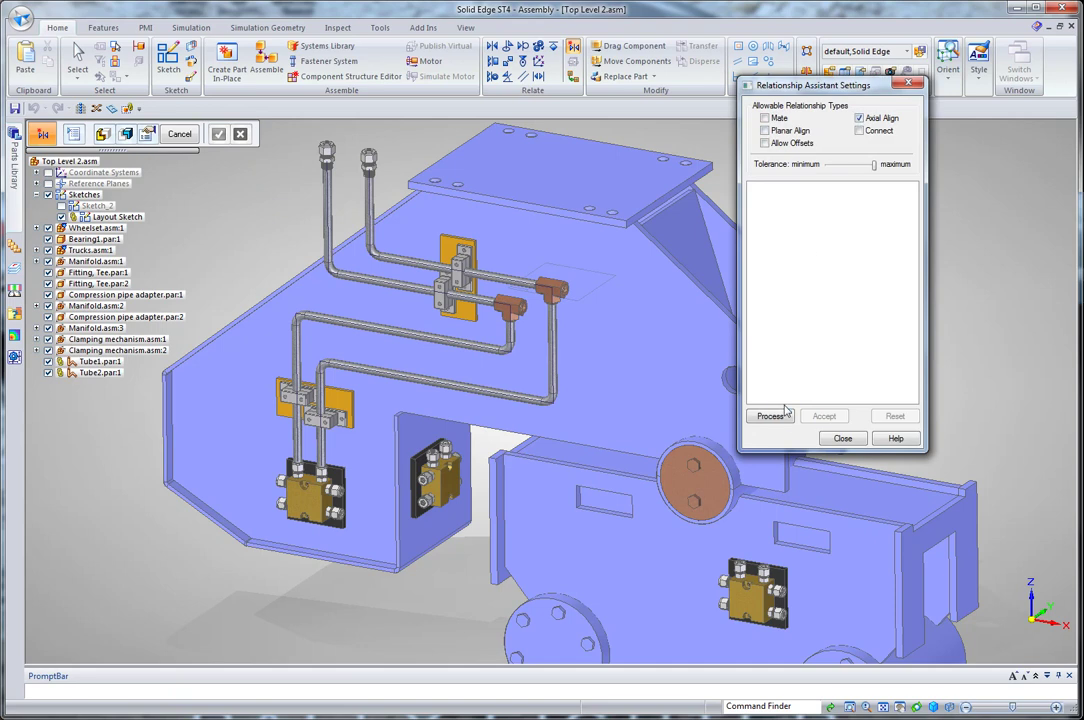
left_click(785, 419)
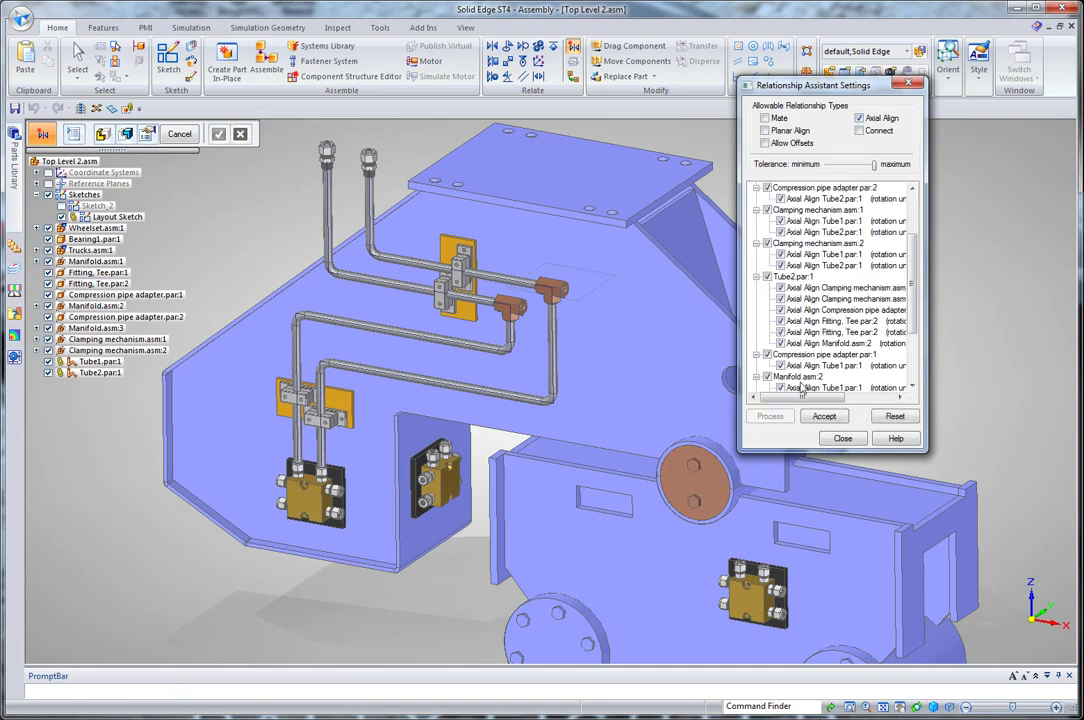
left_click(824, 416)
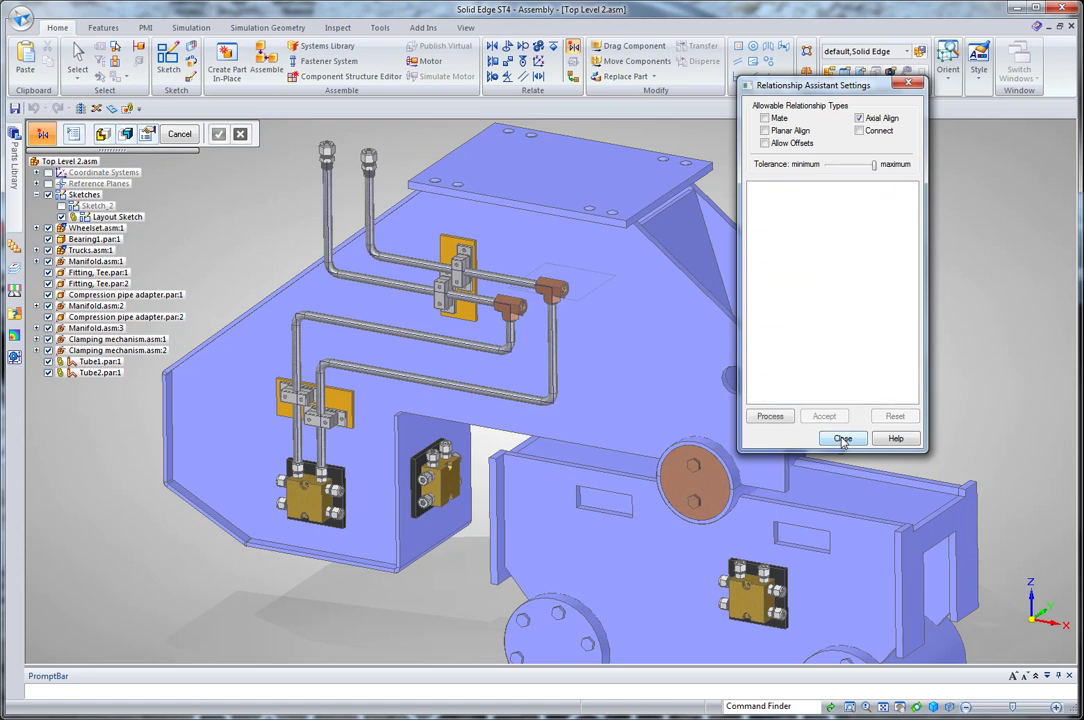
left_click(841, 438)
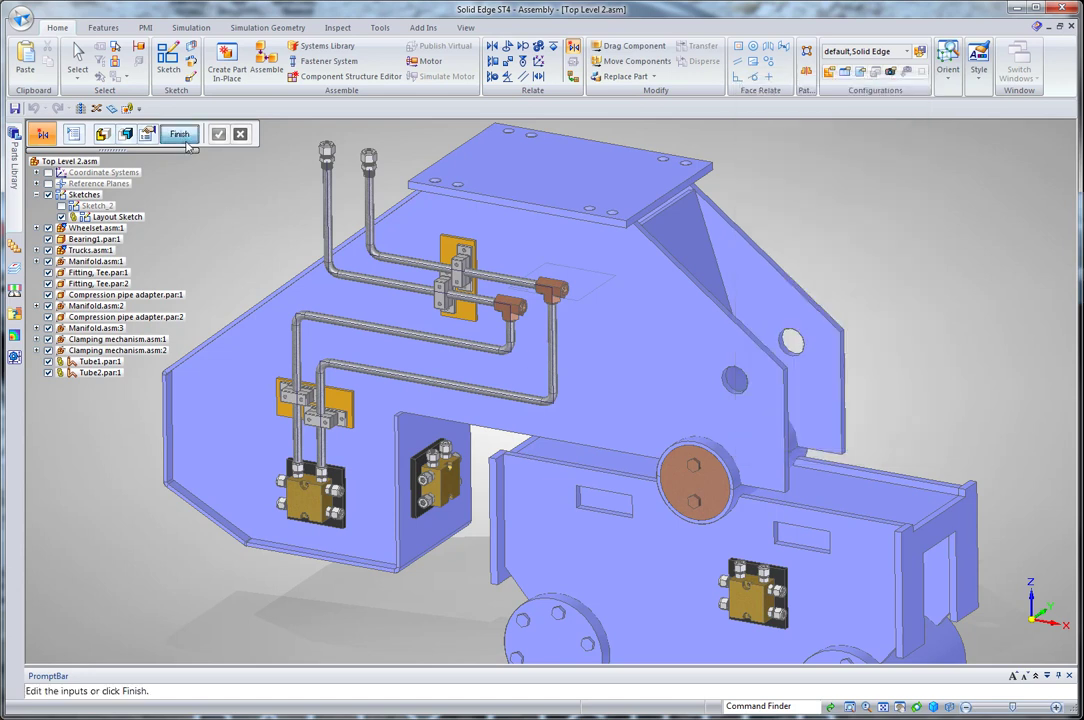
left_click(179, 133)
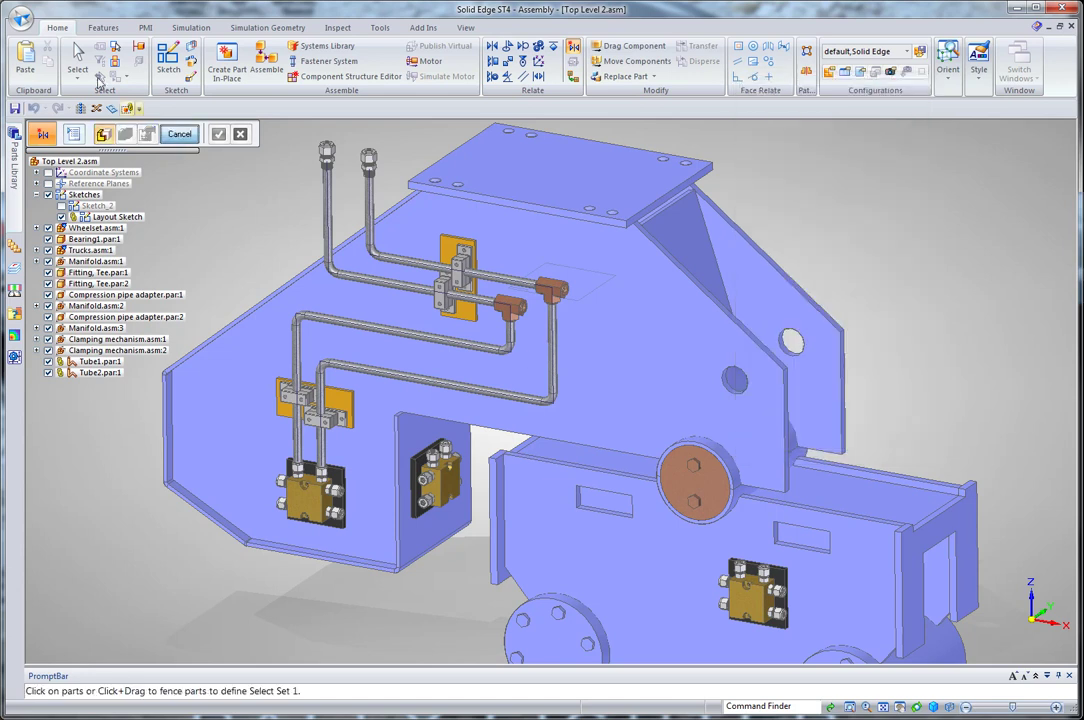
Reopen the Layout Sketch for editing and dimension the horizontal distance between the two lower vertical pipe lines.
left_click(138, 214)
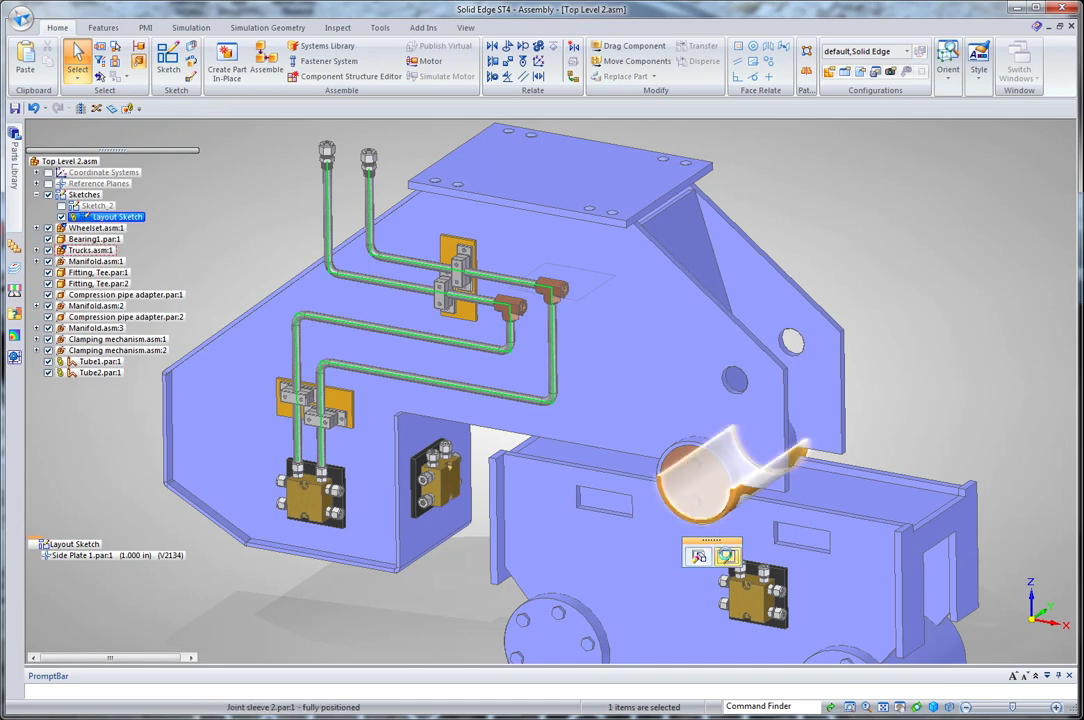
left_click(727, 556)
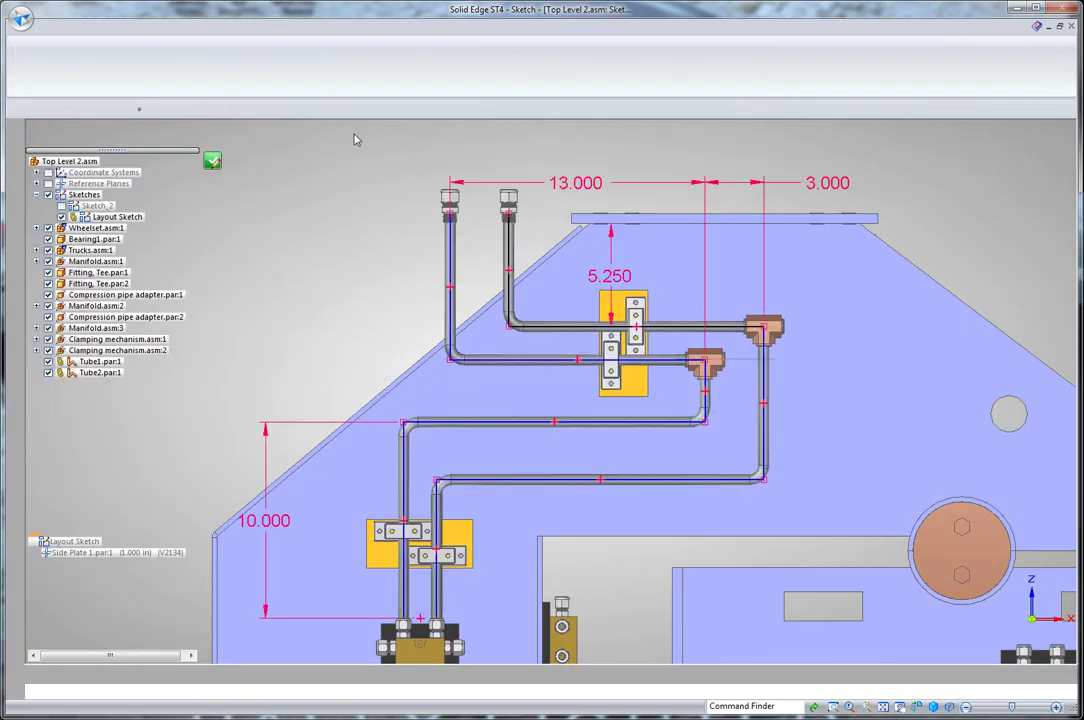
left_click(526, 62)
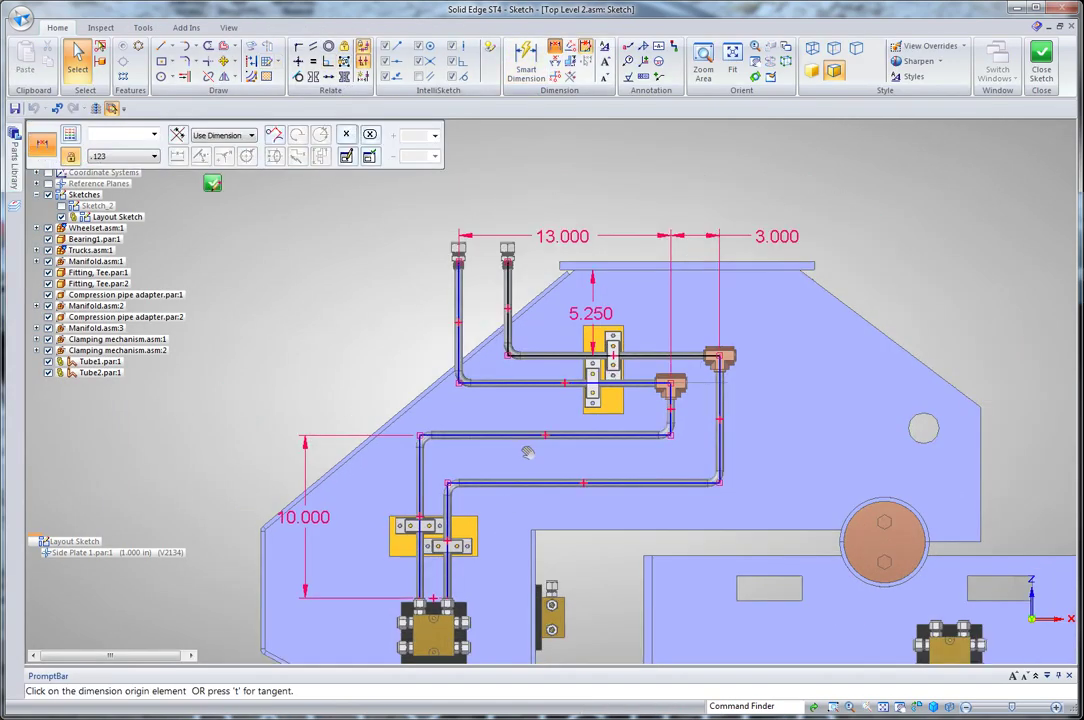
middle_click_drag(528, 452, 555, 402, "shift")
left_click(475, 450)
left_click(446, 433)
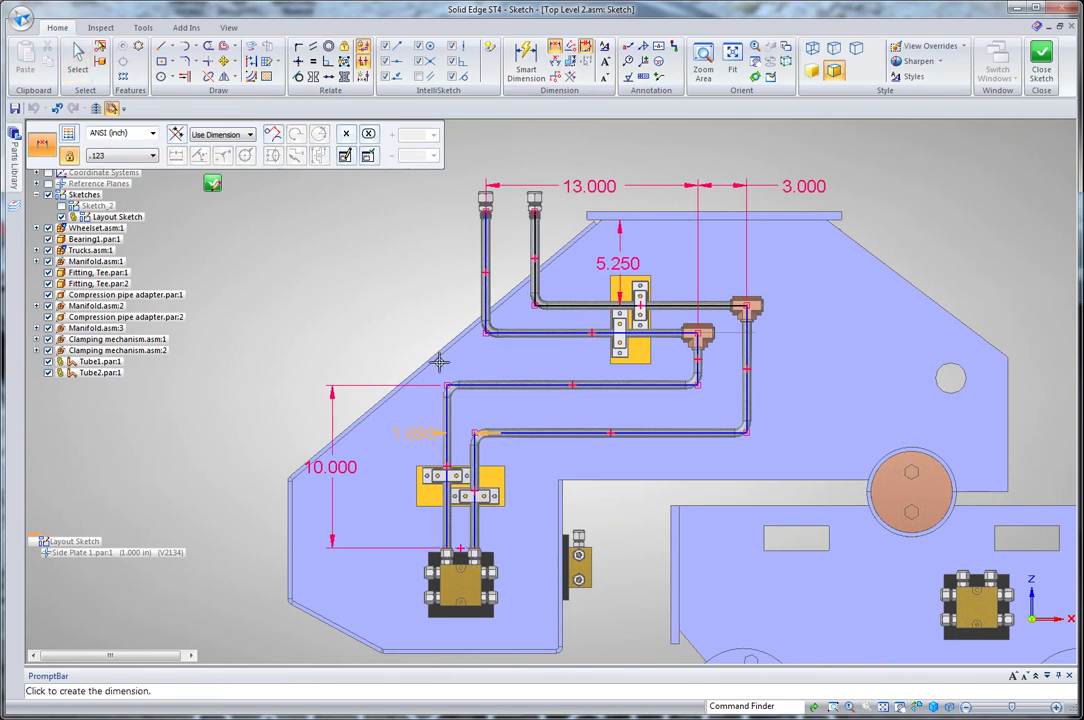
left_click(413, 322)
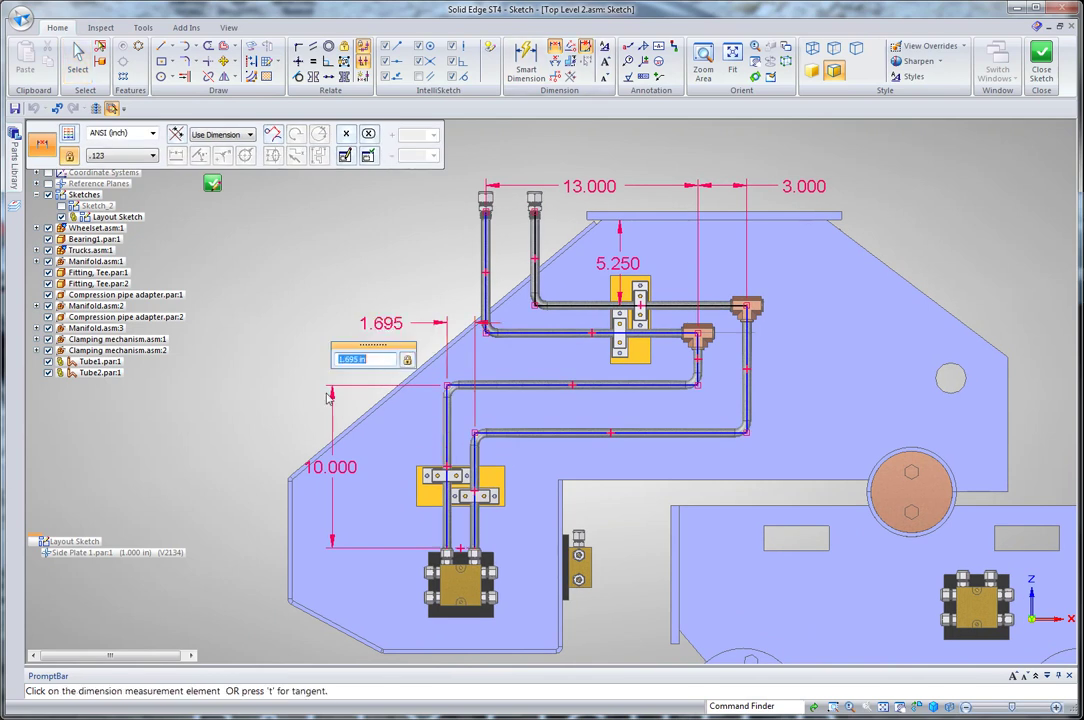
Dimension the inner lower vertical pipe line from the side plate's outer vertical edge at 8.000 in and close the Layout Sketch.
left_click(293, 493)
left_click(342, 288)
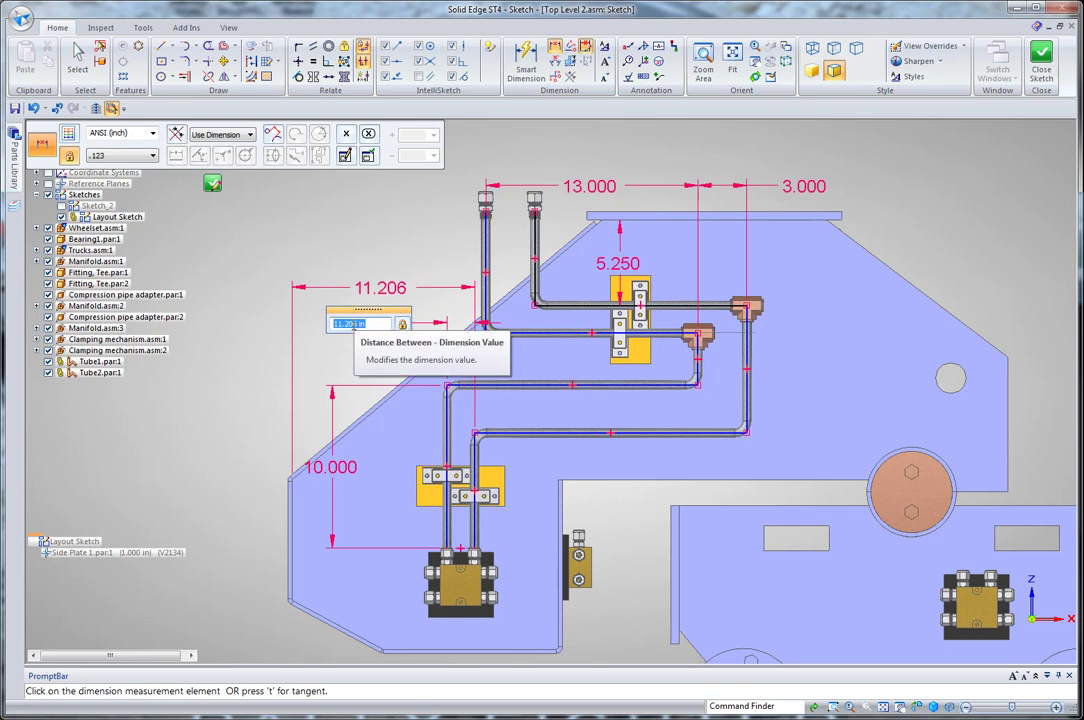
type("8")
key("Return")
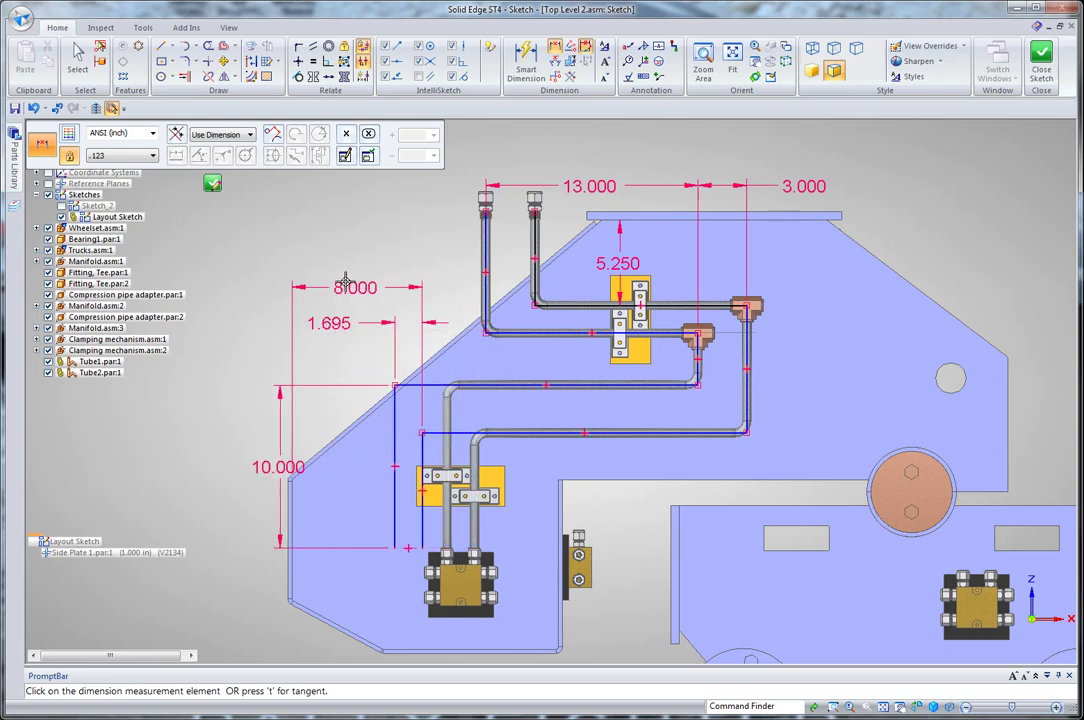
left_click(212, 185)
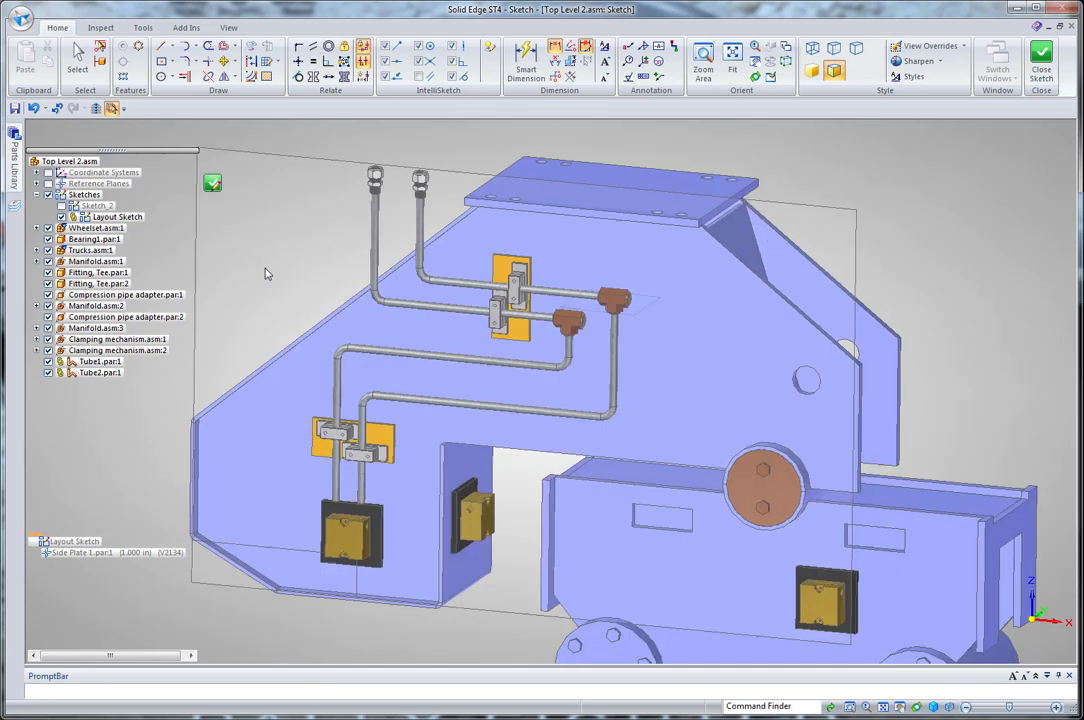
left_click(138, 137)
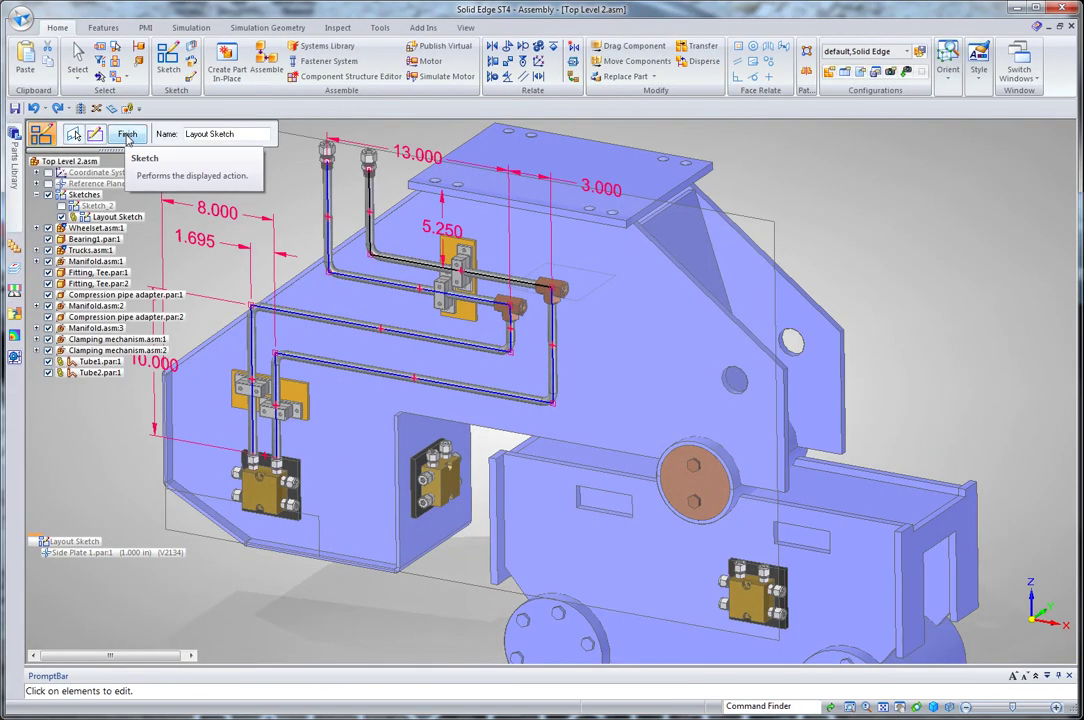